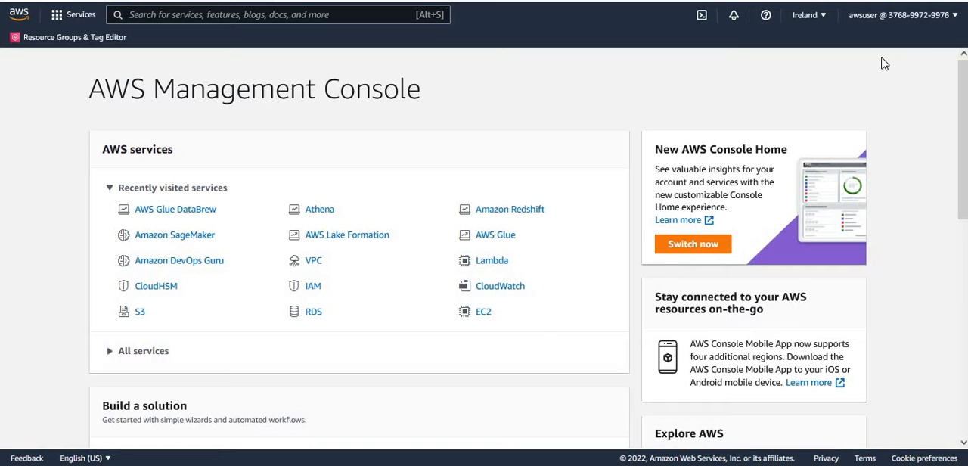
Open Athena and run the query selecting up to 10 rows from the dojodatabase customers table, showing its results.
{"action": "left_click", "coordinate": [321, 213]}
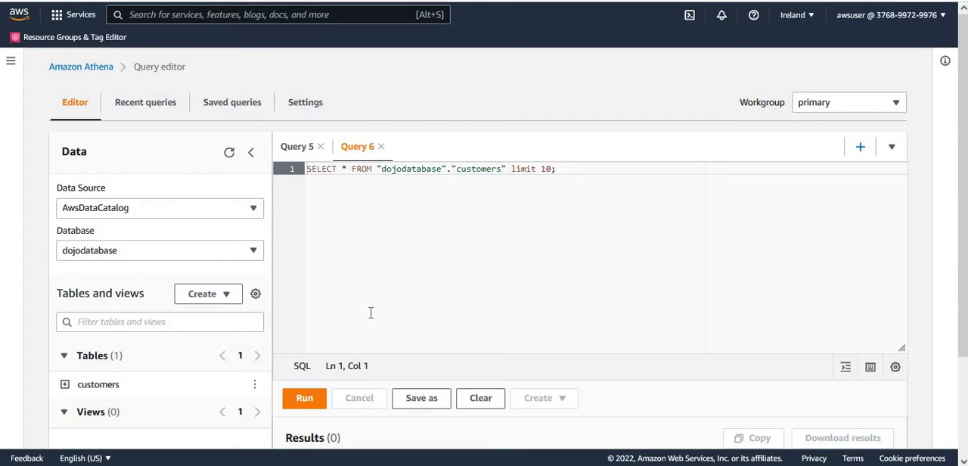
{"action": "left_click", "coordinate": [563, 171]}
{"action": "left_click", "coordinate": [306, 401]}
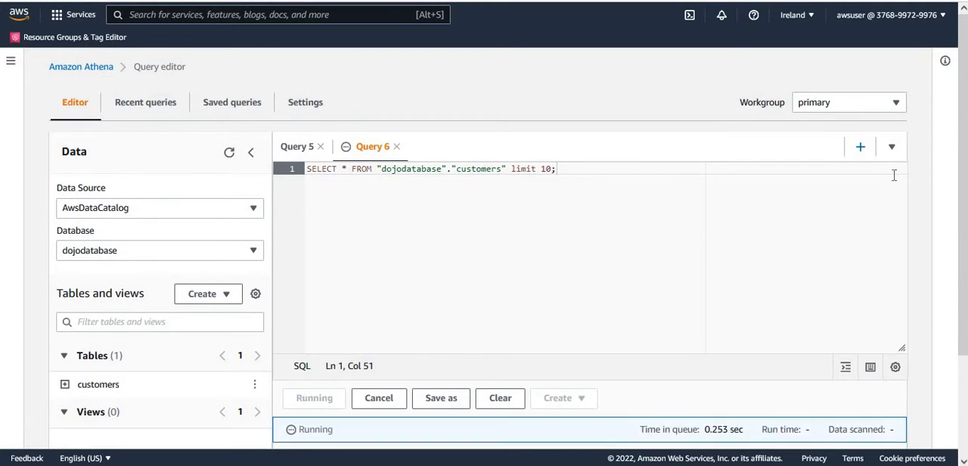
{"action": "scroll", "coordinate": [943, 146], "scroll_direction": "down", "scroll_amount": 3}
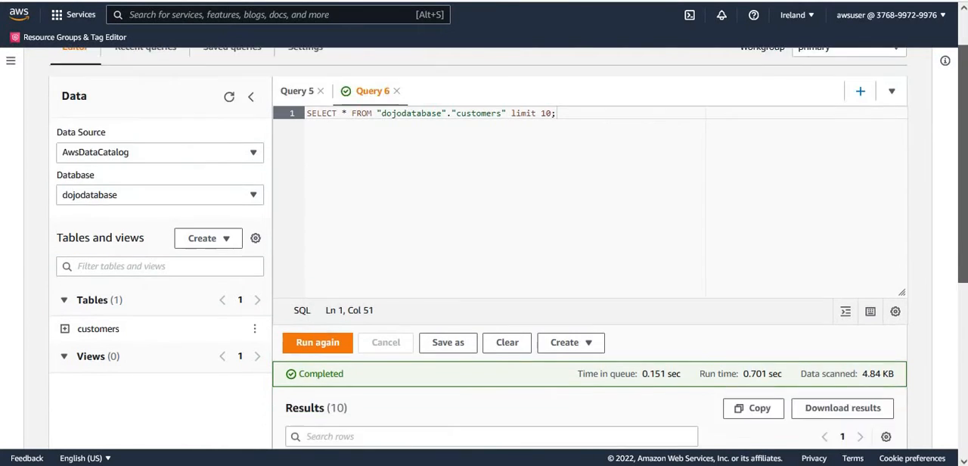
{"action": "scroll", "coordinate": [590, 249], "scroll_direction": "down", "scroll_amount": 3}
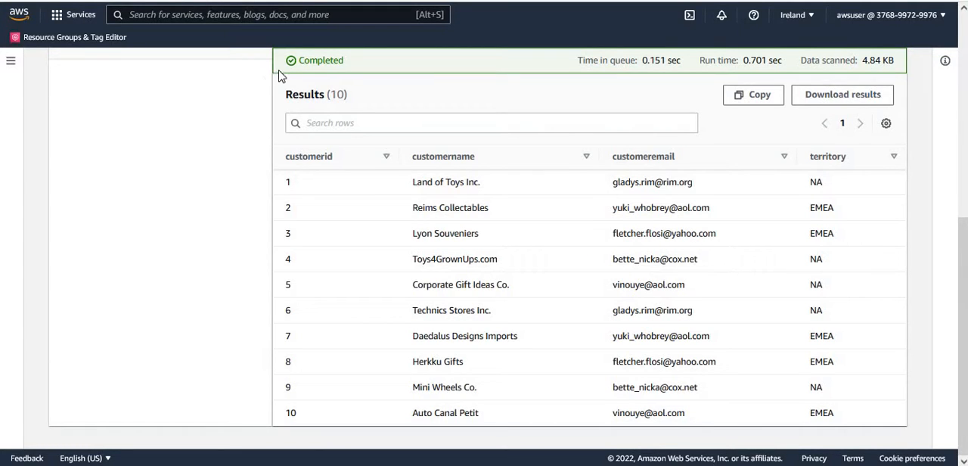
Find the IAM service and open its list of users.
{"action": "left_click", "coordinate": [338, 15]}
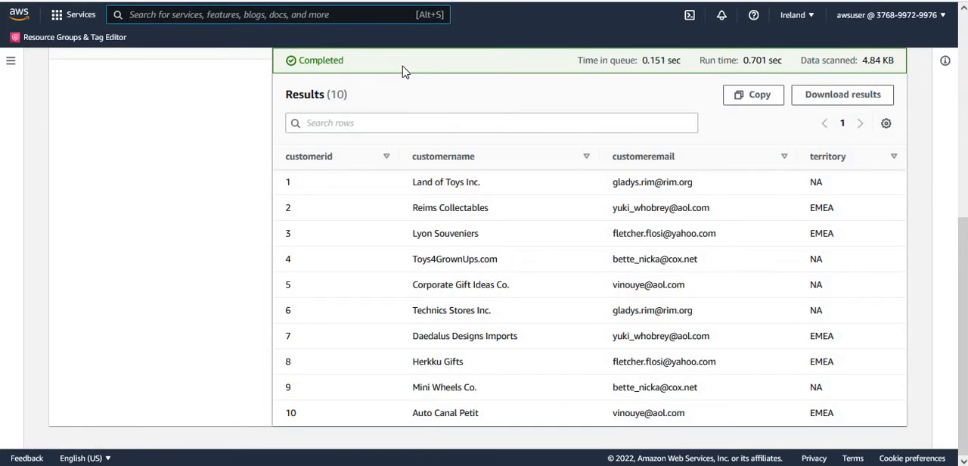
{"action": "type", "text": "IAM"}
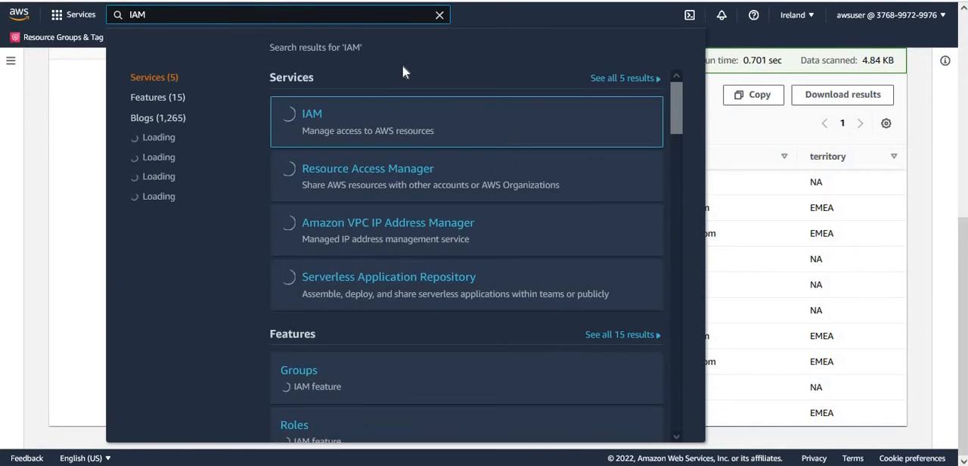
{"action": "left_click", "coordinate": [313, 119]}
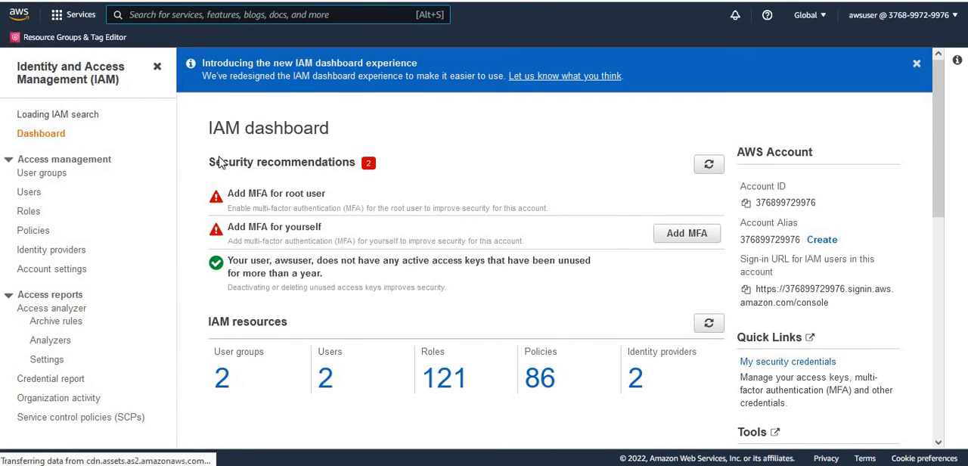
{"action": "left_click", "coordinate": [30, 199]}
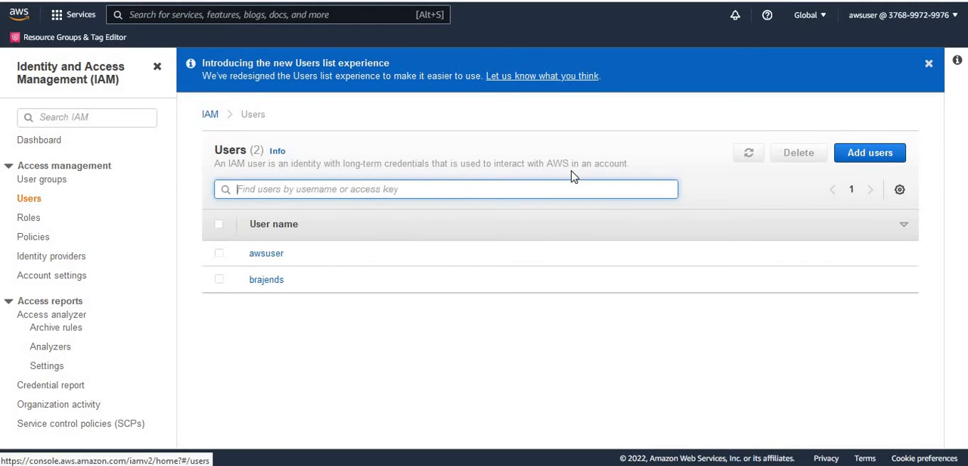
Start adding an IAM user named nauser with password-based AWS Management Console access.
{"action": "left_click", "coordinate": [867, 159]}
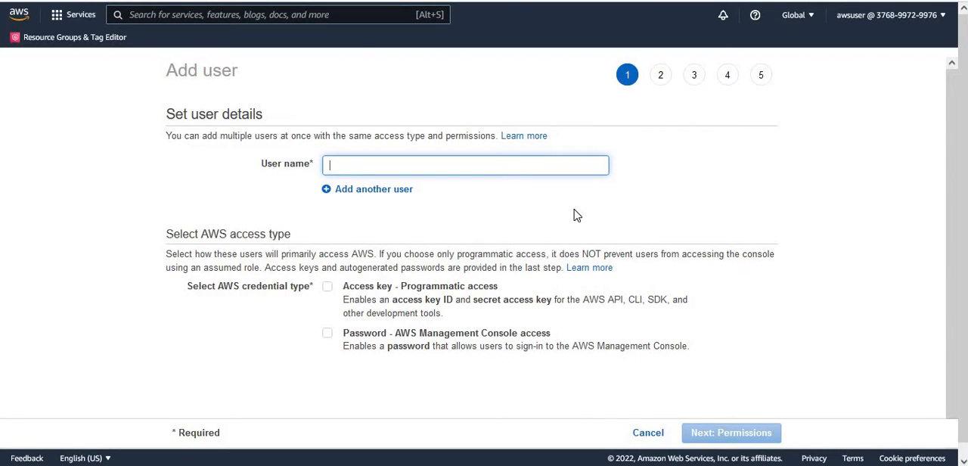
{"action": "type", "text": "na"}
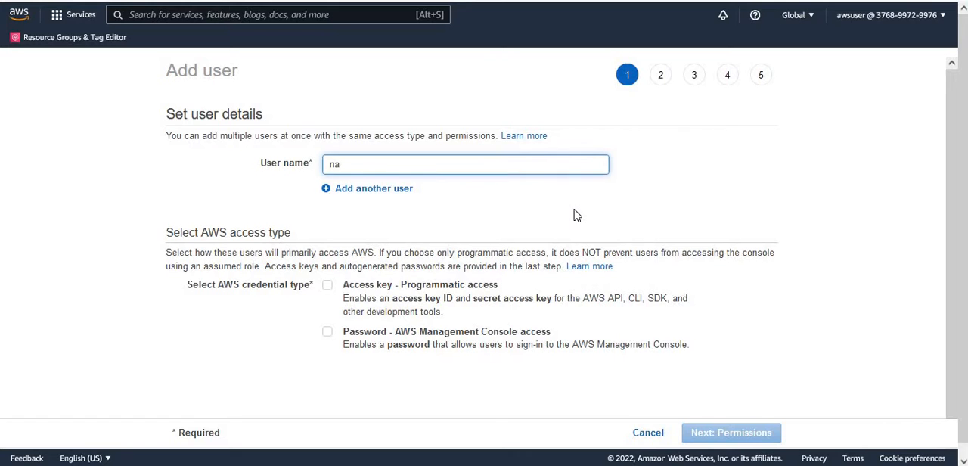
{"action": "type", "text": "user"}
{"action": "left_click", "coordinate": [330, 334]}
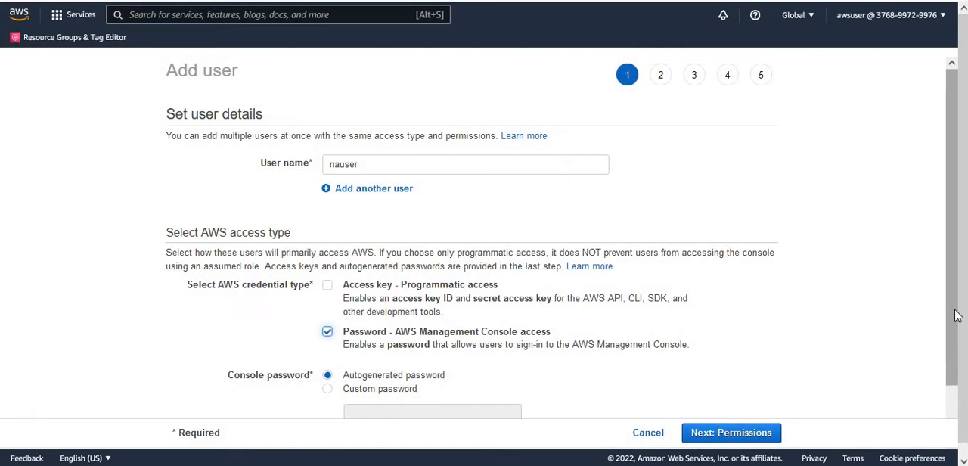
Enter a custom console password without a required reset and proceed to permissions, declining to save the login in the browser.
{"action": "scroll", "coordinate": [956, 303], "scroll_direction": "down", "scroll_amount": 1}
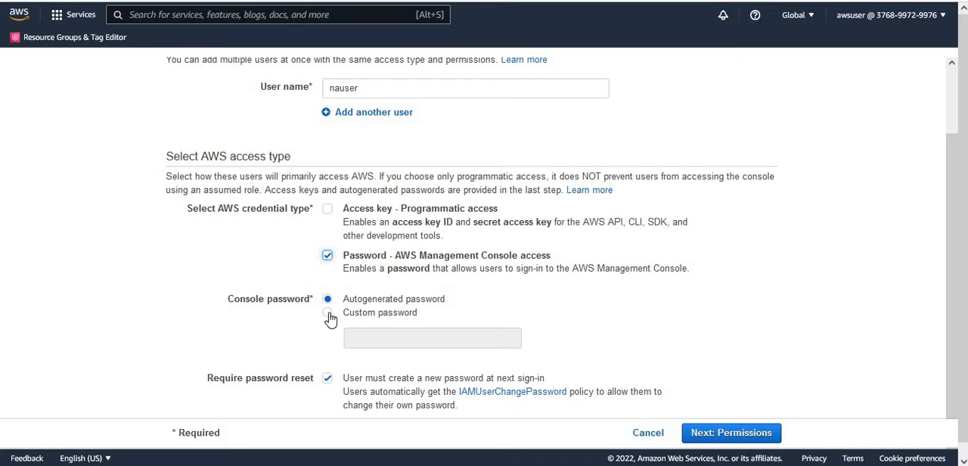
{"action": "left_click", "coordinate": [329, 317]}
{"action": "left_click", "coordinate": [403, 339]}
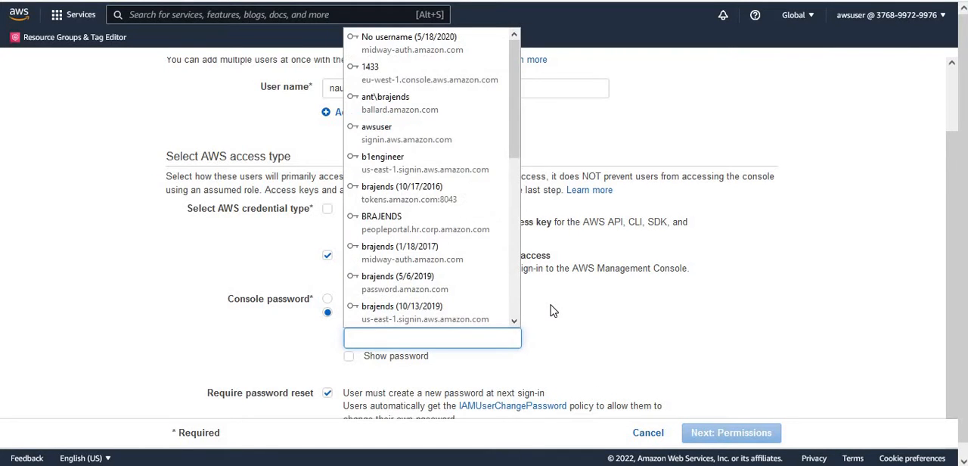
{"action": "type", "text": "•••••"}
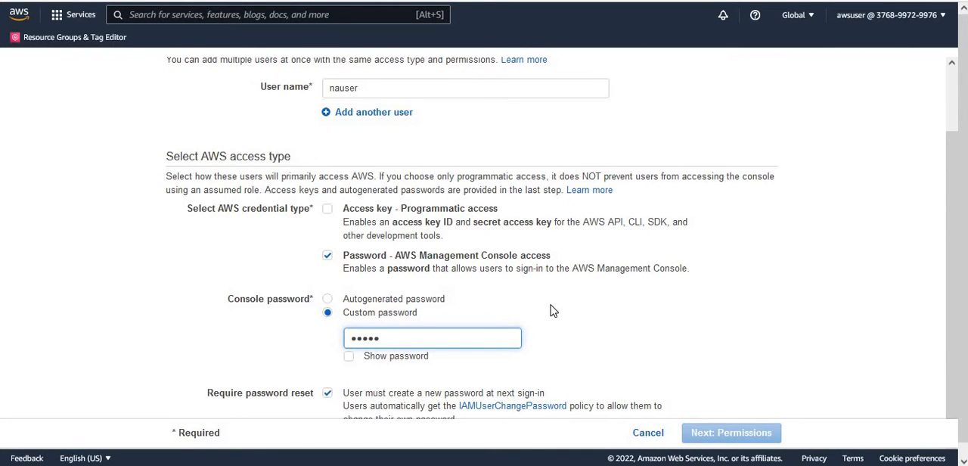
{"action": "type", "text": "•••••"}
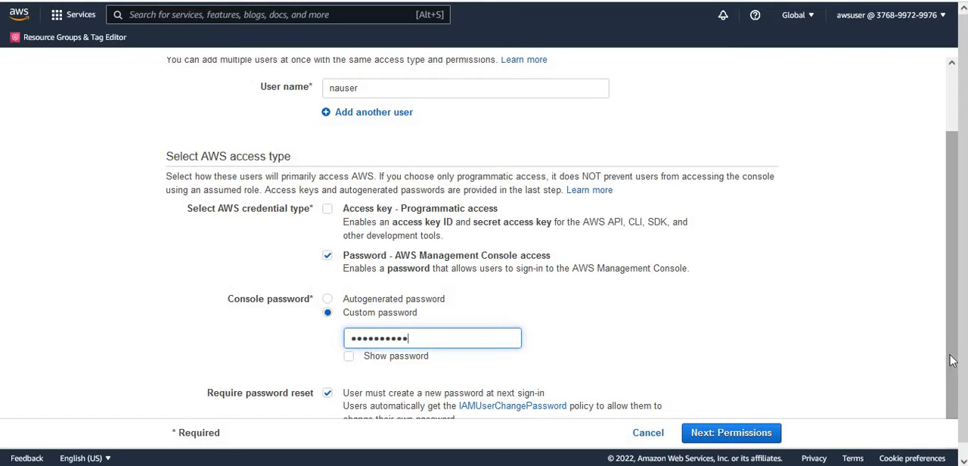
{"action": "scroll", "coordinate": [954, 394], "scroll_direction": "down", "scroll_amount": 1}
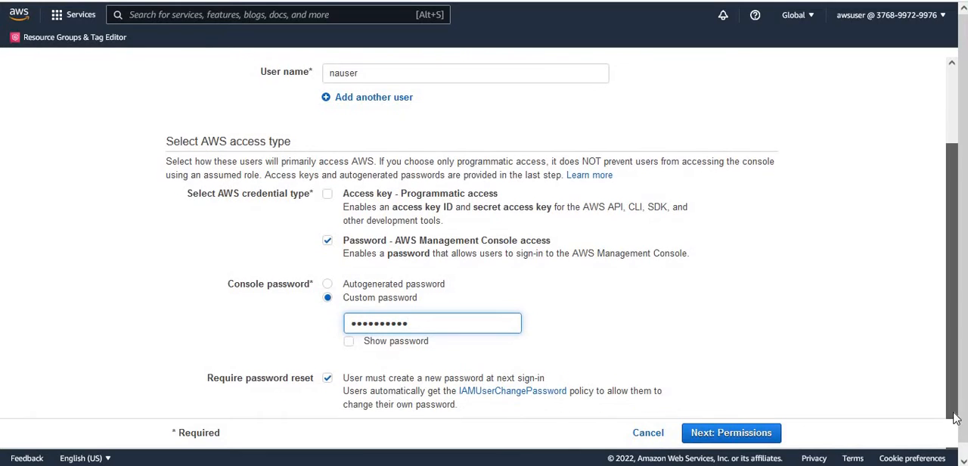
{"action": "left_click", "coordinate": [364, 382]}
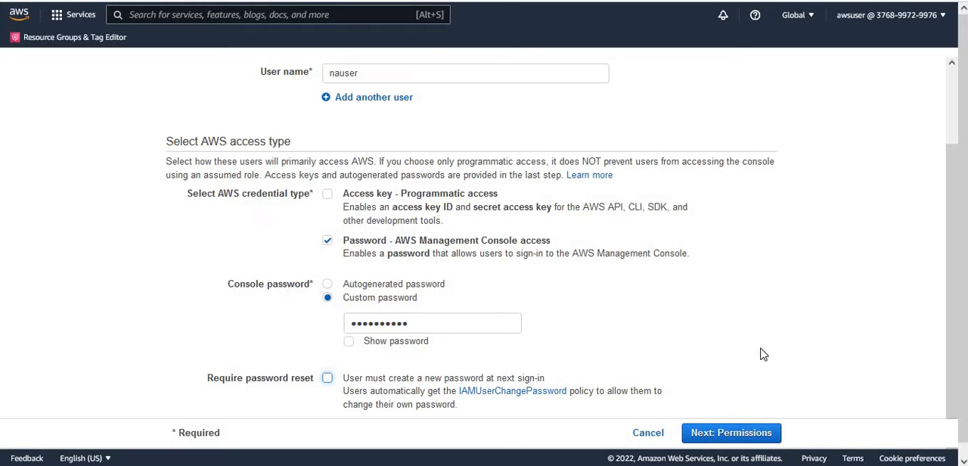
{"action": "left_click", "coordinate": [758, 436]}
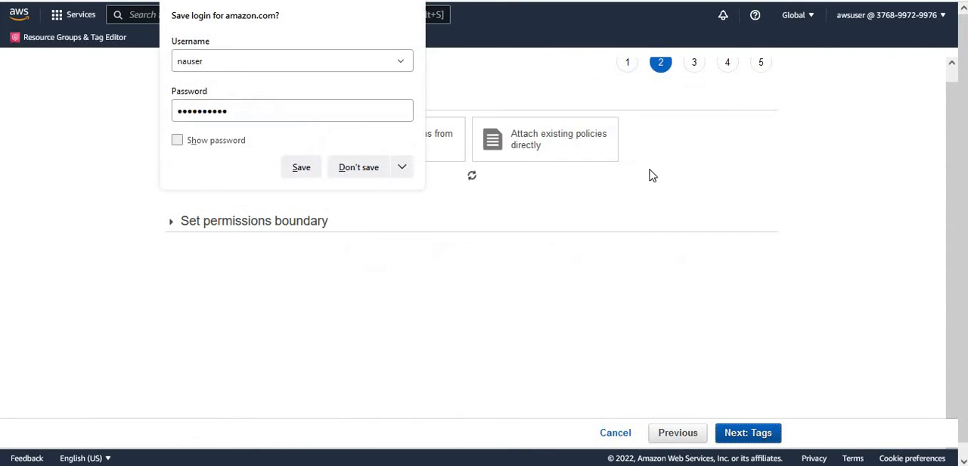
{"action": "left_click", "coordinate": [360, 168]}
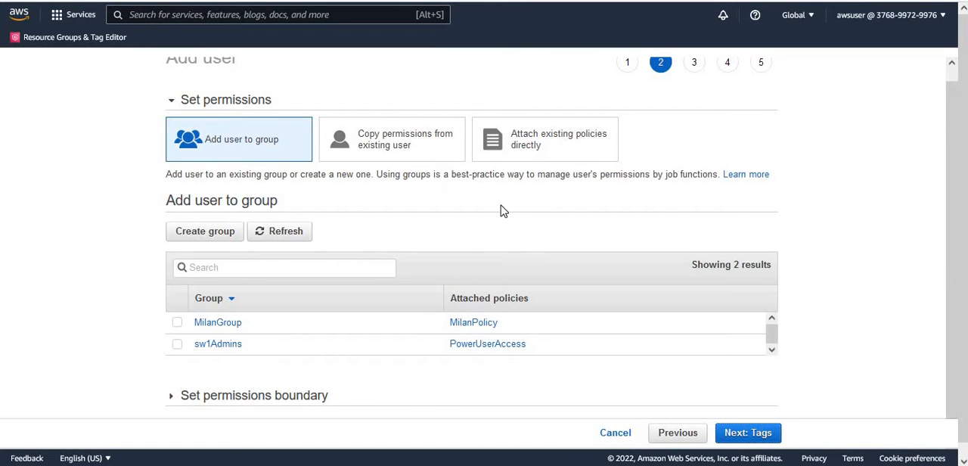
Attach the existing AdministratorAccess policy directly to nauser and proceed to the tags.
{"action": "left_click", "coordinate": [511, 155]}
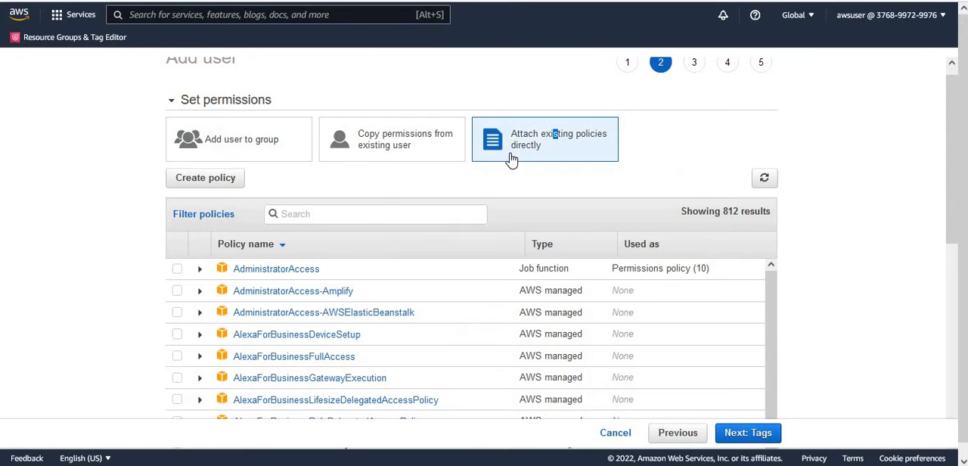
{"action": "left_click", "coordinate": [177, 269]}
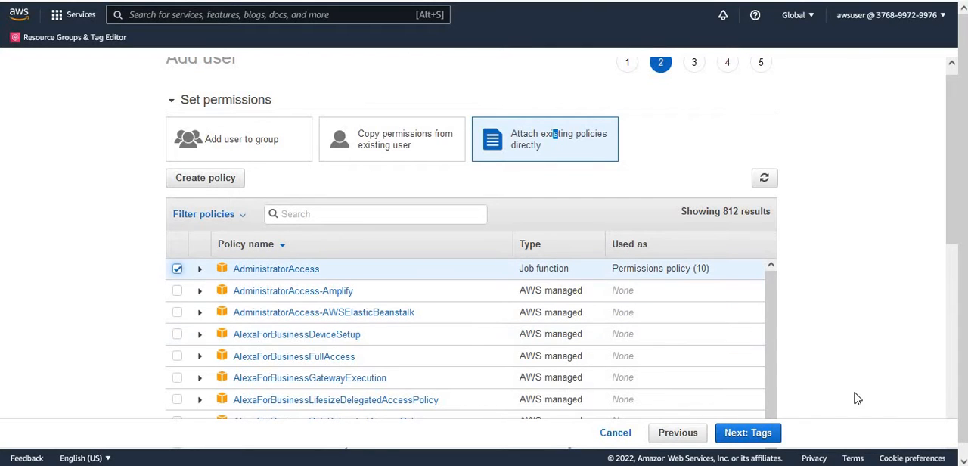
{"action": "left_click", "coordinate": [752, 441]}
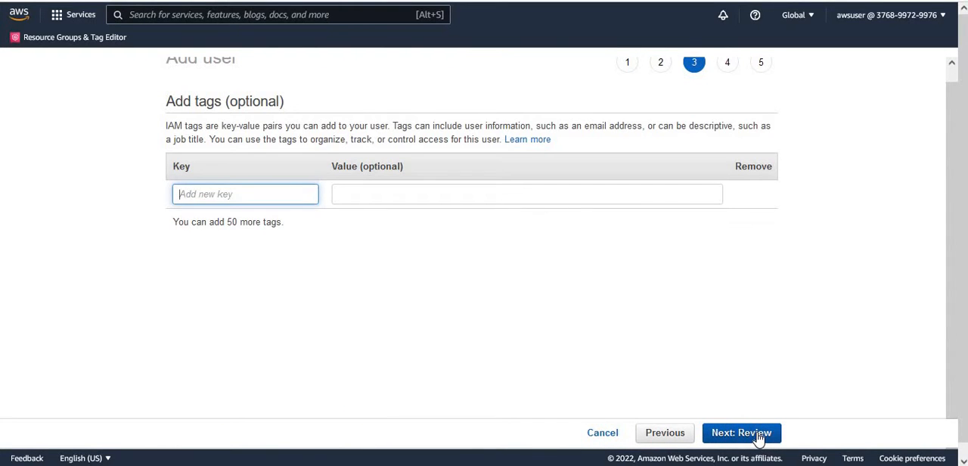
Create nauser without any tags, then return to the user list and dismiss the notices.
{"action": "left_click", "coordinate": [758, 437]}
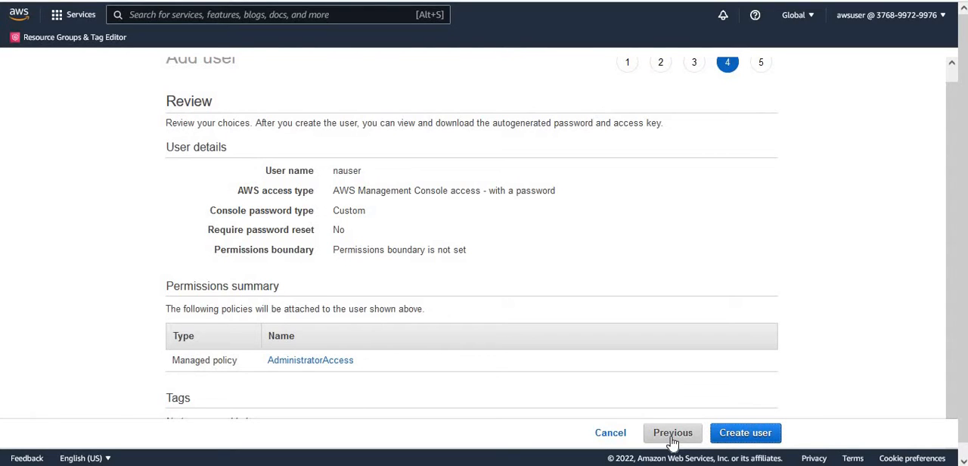
{"action": "left_click", "coordinate": [740, 436]}
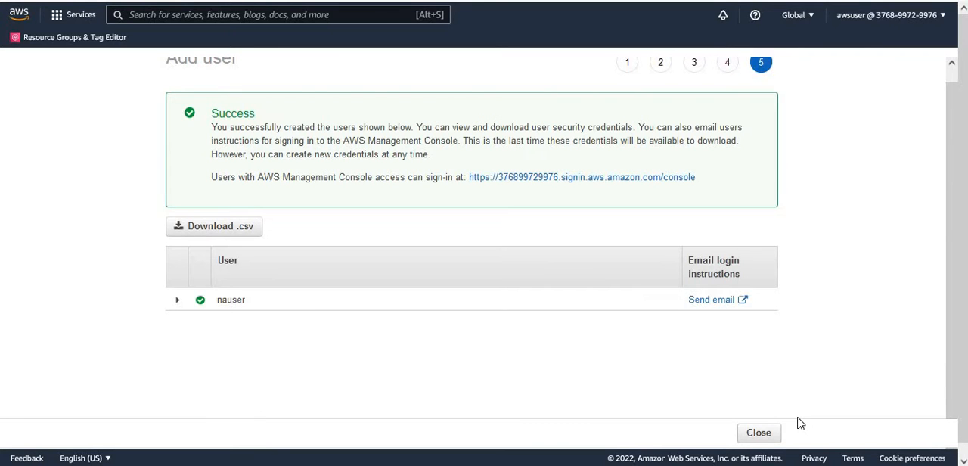
{"action": "left_click", "coordinate": [759, 433]}
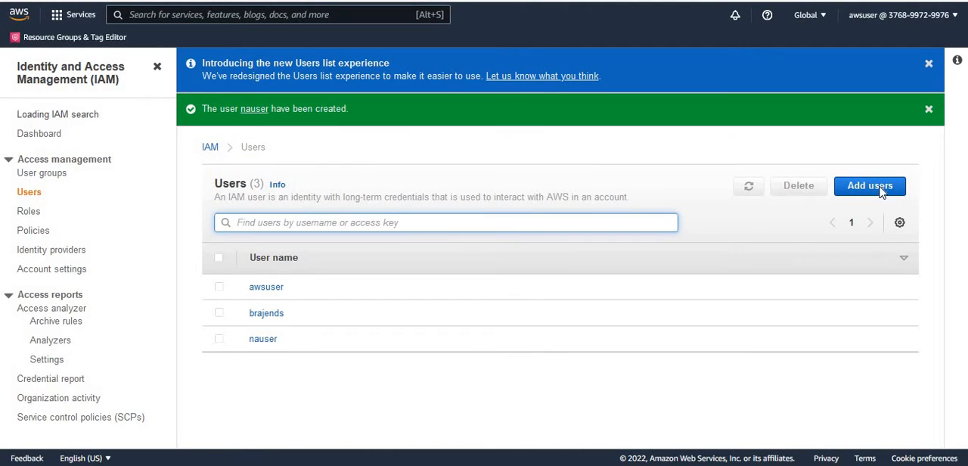
{"action": "left_click", "coordinate": [930, 65]}
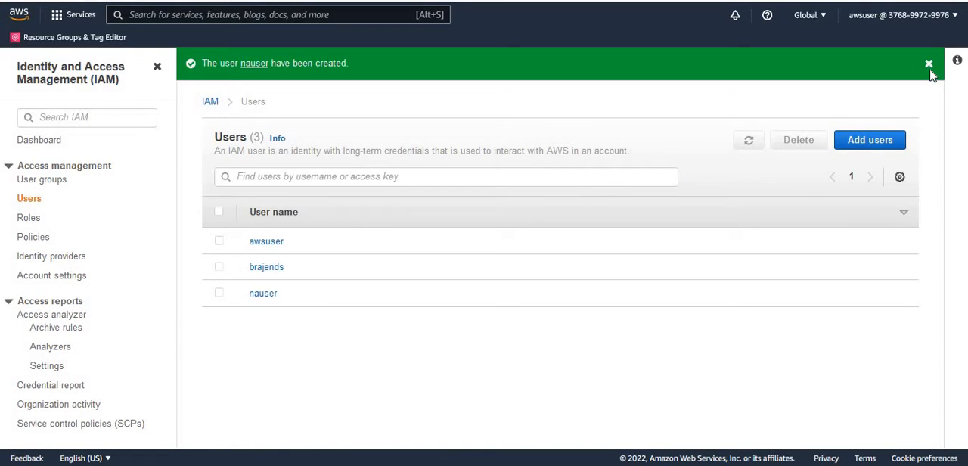
{"action": "left_click", "coordinate": [929, 65]}
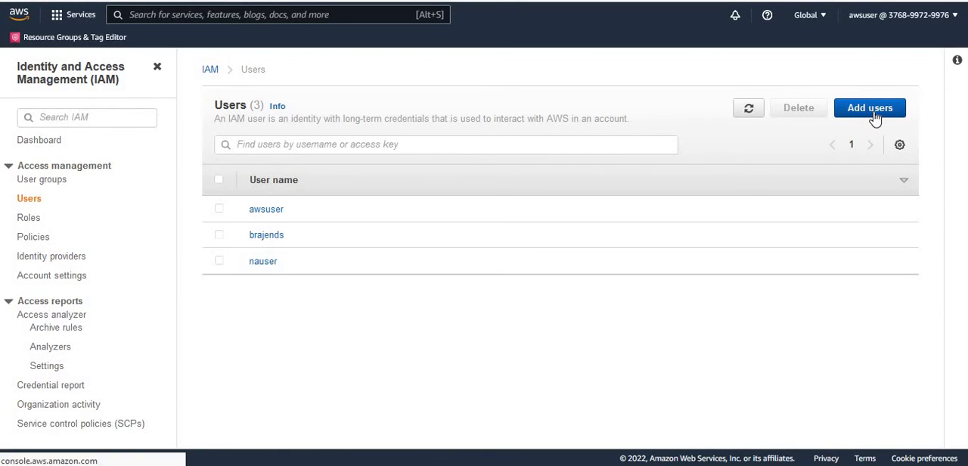
Start adding a second IAM user named emeauser with password-based AWS Management Console access.
{"action": "left_click", "coordinate": [873, 114]}
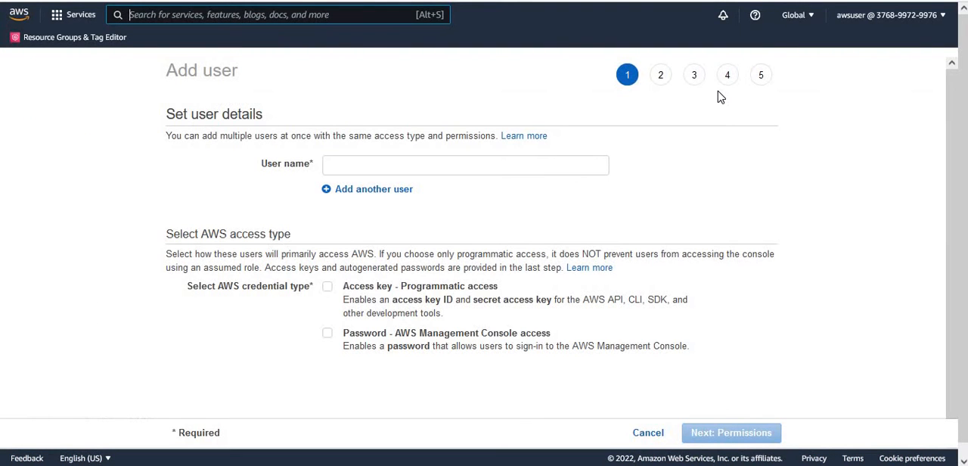
{"action": "left_click", "coordinate": [519, 170]}
{"action": "type", "text": "emeauser"}
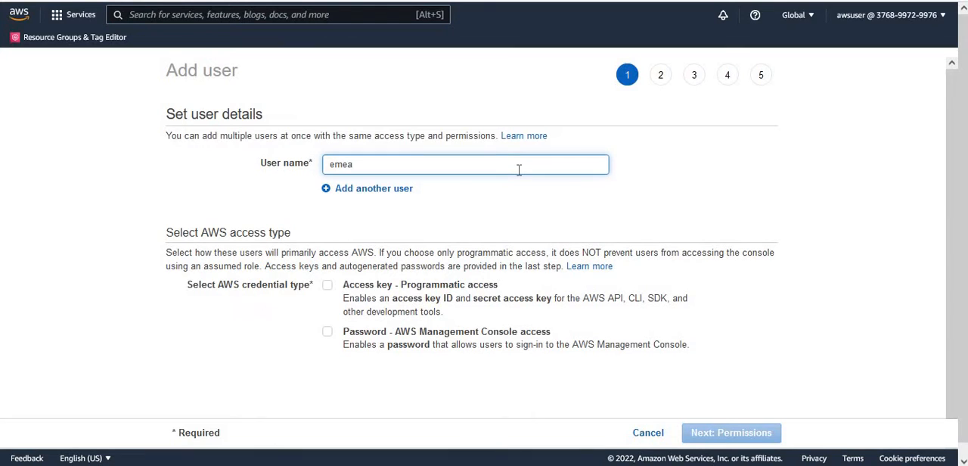
{"action": "left_click", "coordinate": [330, 334]}
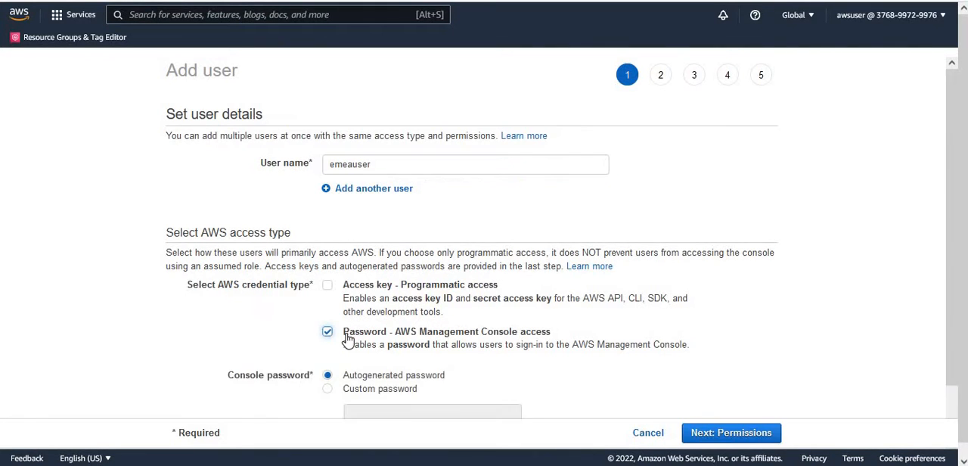
Enter a custom console password for emeauser without a required reset and proceed to permissions, declining to save the login in the browser.
{"action": "scroll", "coordinate": [960, 282], "scroll_direction": "down", "scroll_amount": 1}
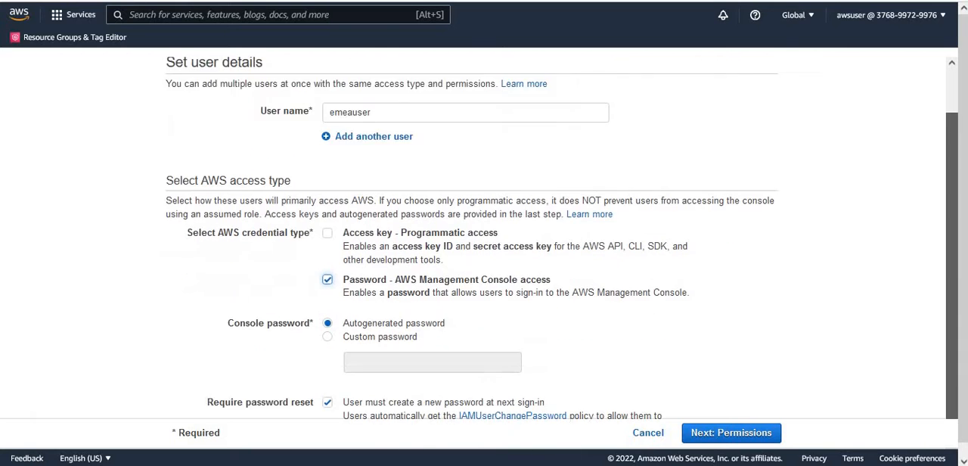
{"action": "left_click", "coordinate": [403, 316]}
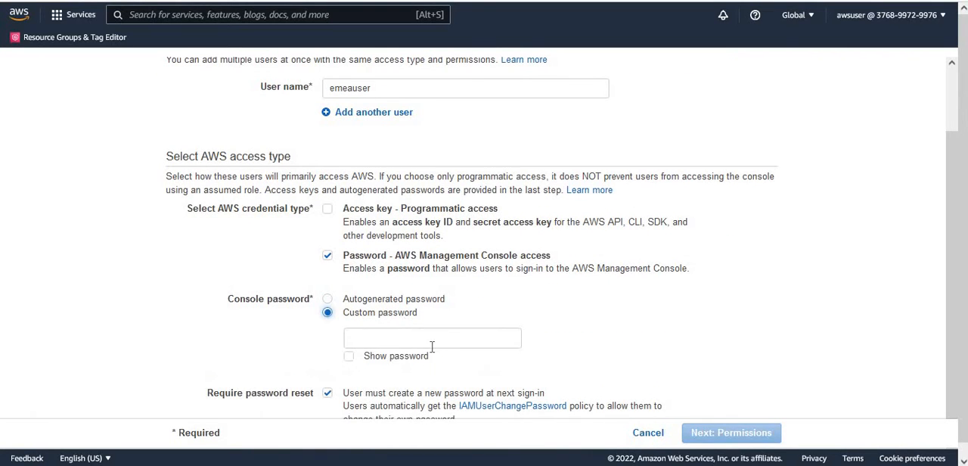
{"action": "left_click", "coordinate": [431, 340]}
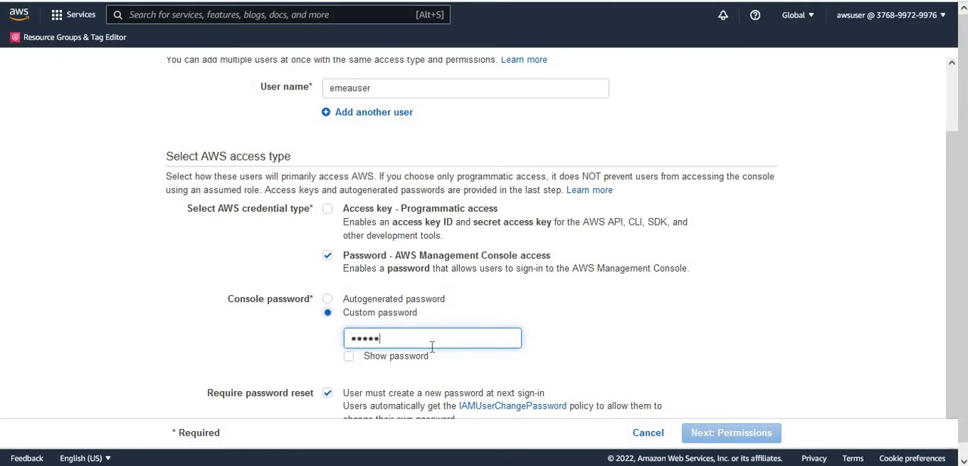
{"action": "key", "text": "BackSpace"}
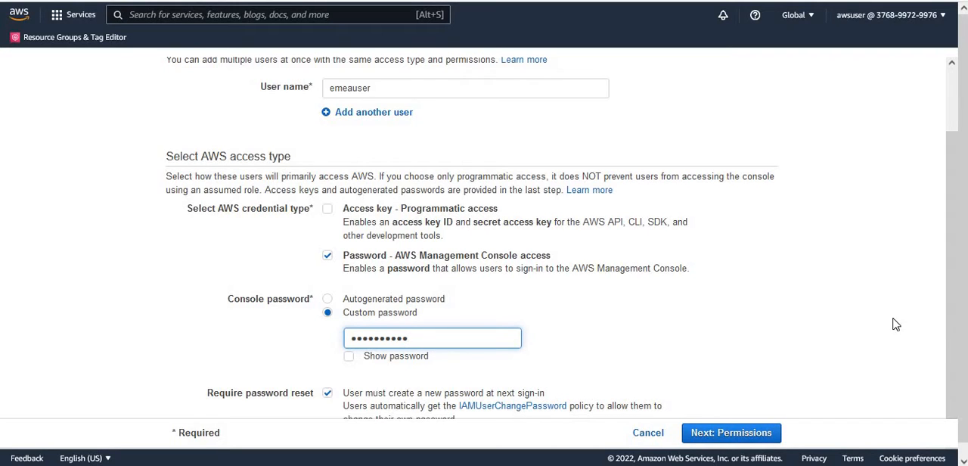
{"action": "scroll", "coordinate": [954, 383], "scroll_direction": "down", "scroll_amount": 1}
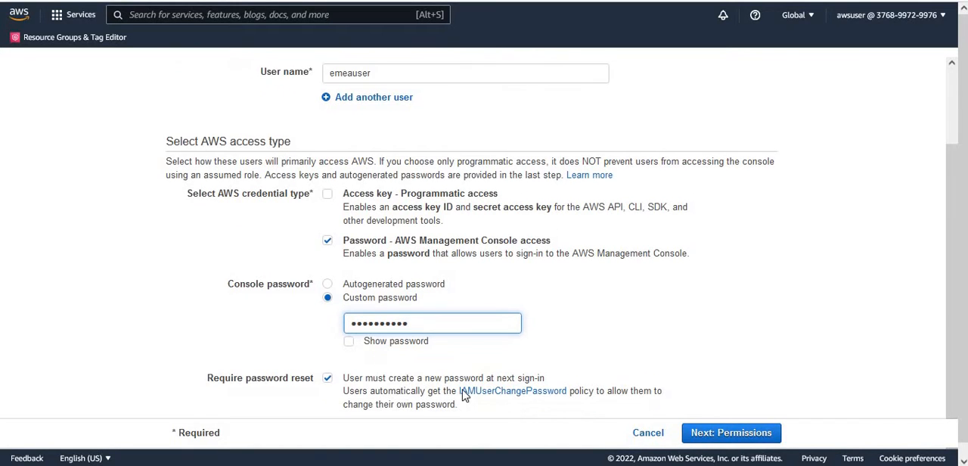
{"action": "left_click", "coordinate": [409, 382]}
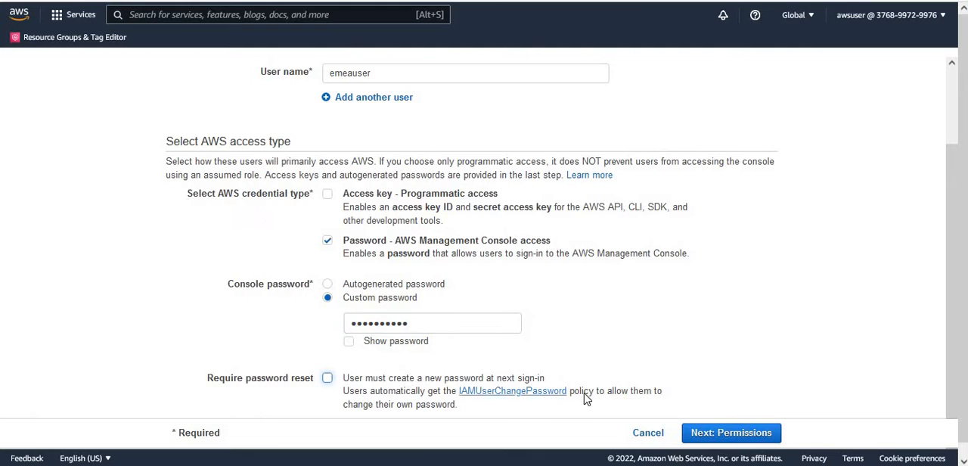
{"action": "left_click", "coordinate": [745, 437]}
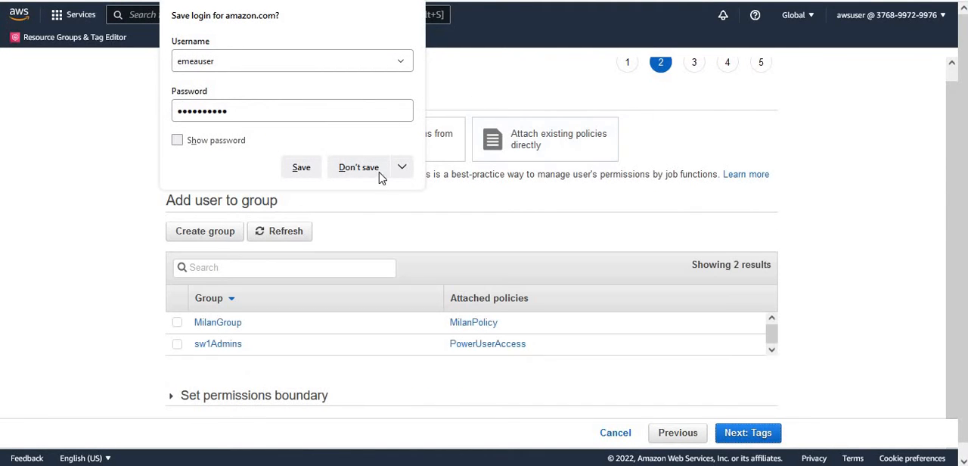
{"action": "left_click", "coordinate": [368, 170]}
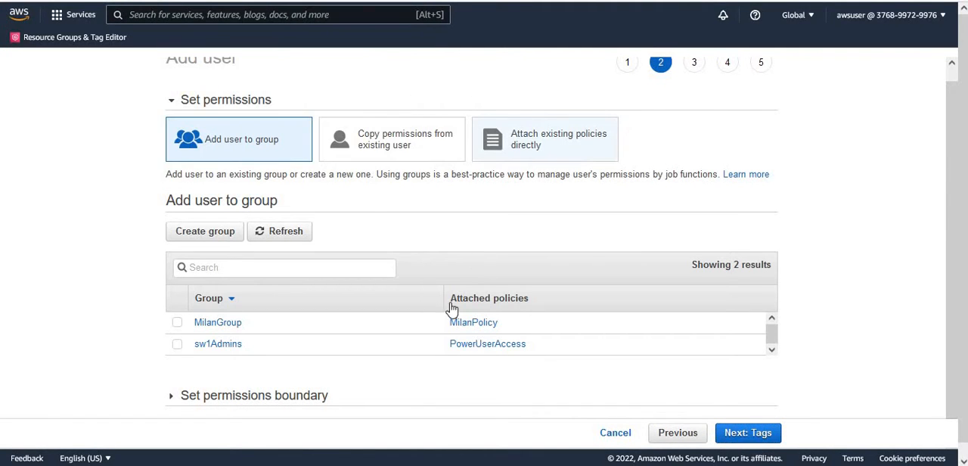
Attach the existing AdministratorAccess policy directly to emeauser and proceed to the tags.
{"action": "left_click", "coordinate": [561, 135]}
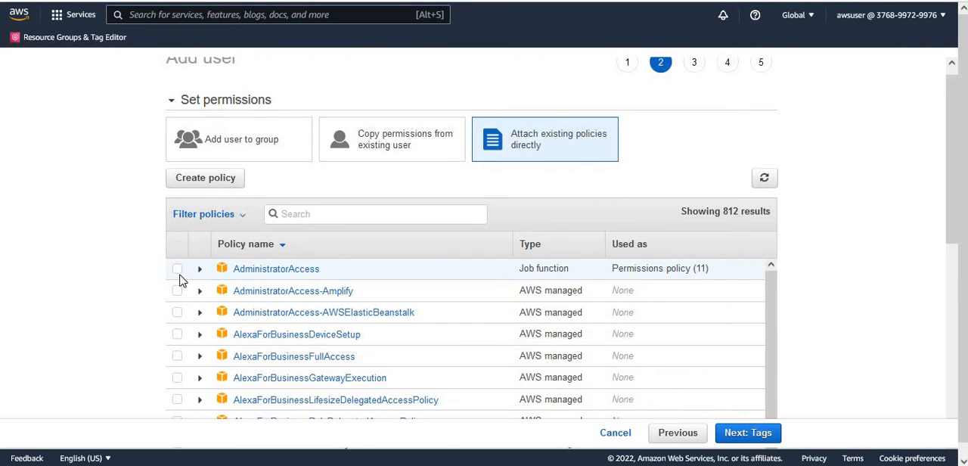
{"action": "left_click", "coordinate": [177, 269]}
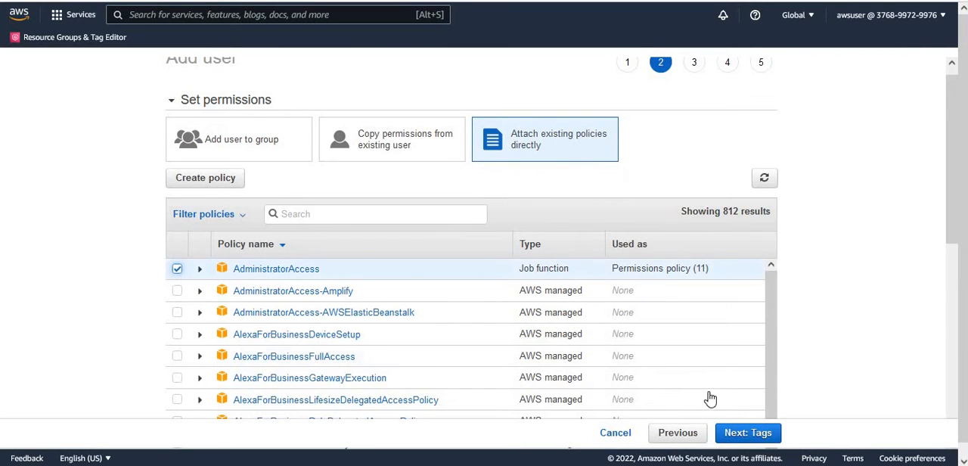
{"action": "left_click", "coordinate": [754, 432]}
Create emeauser without any tags, then return to the user list and dismiss the creation notice.
{"action": "left_click", "coordinate": [744, 433]}
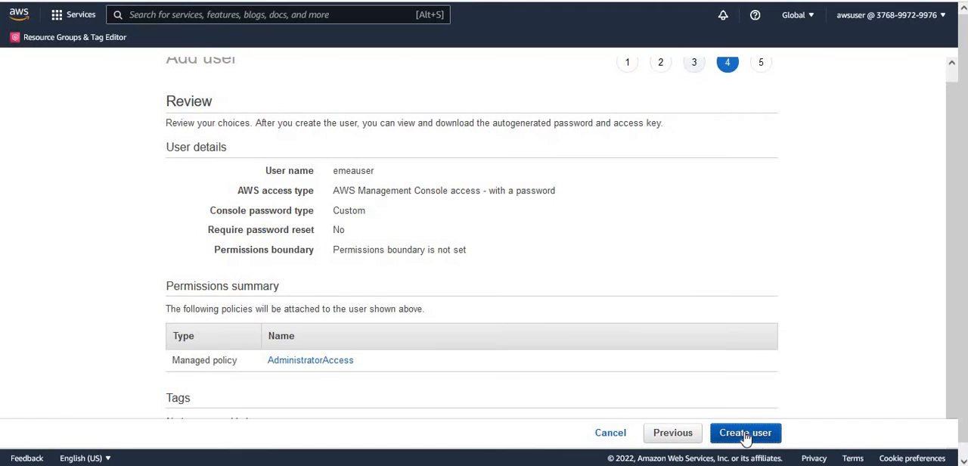
{"action": "left_click", "coordinate": [759, 436]}
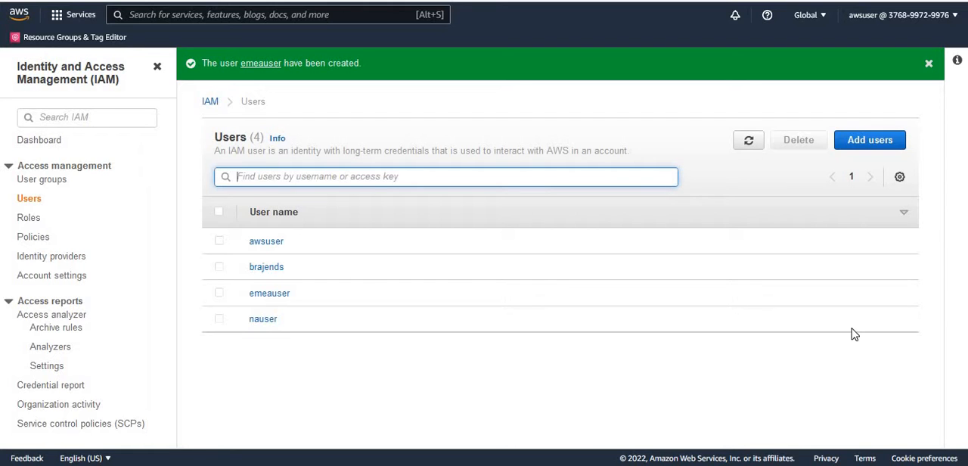
{"action": "left_click", "coordinate": [932, 66]}
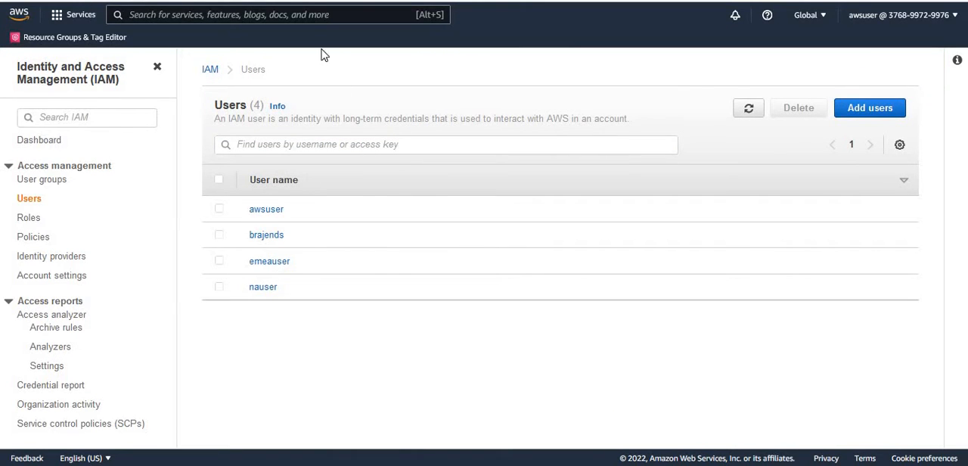
Search the AWS services for Lake Formation and open AWS Lake Formation.
{"action": "left_click", "coordinate": [309, 14]}
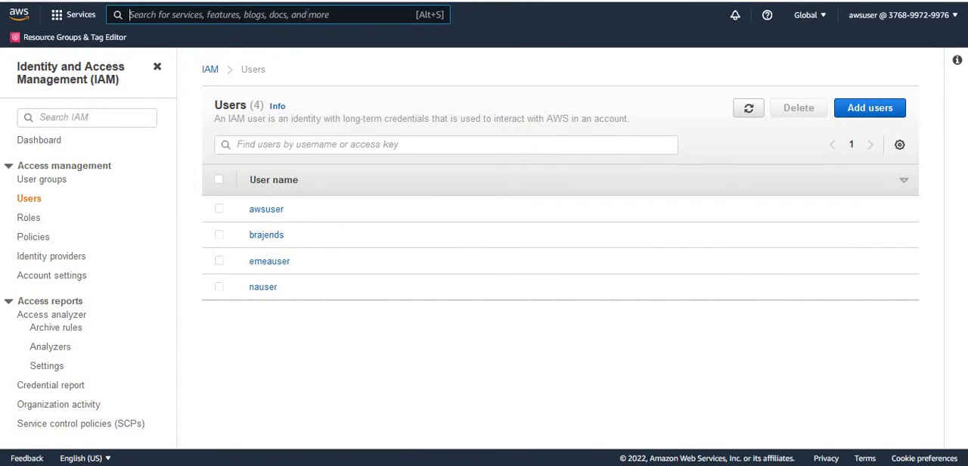
{"action": "type", "text": "Lake Format"}
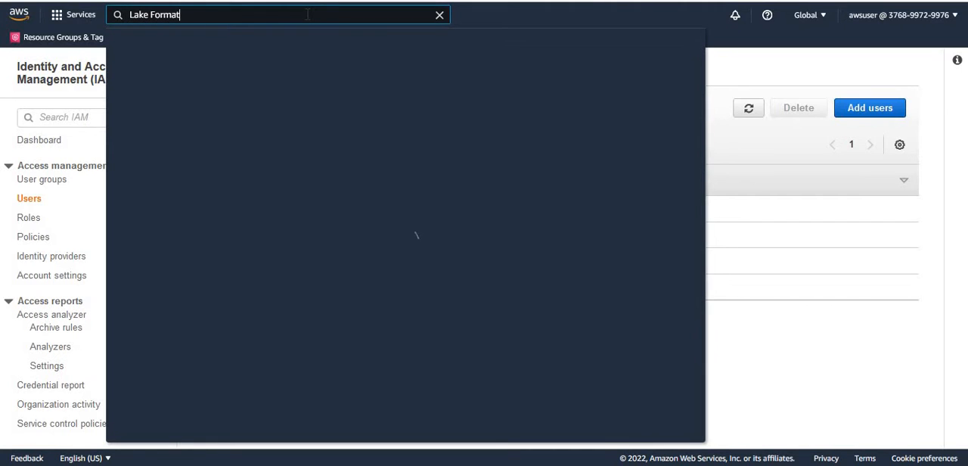
{"action": "type", "text": "ion"}
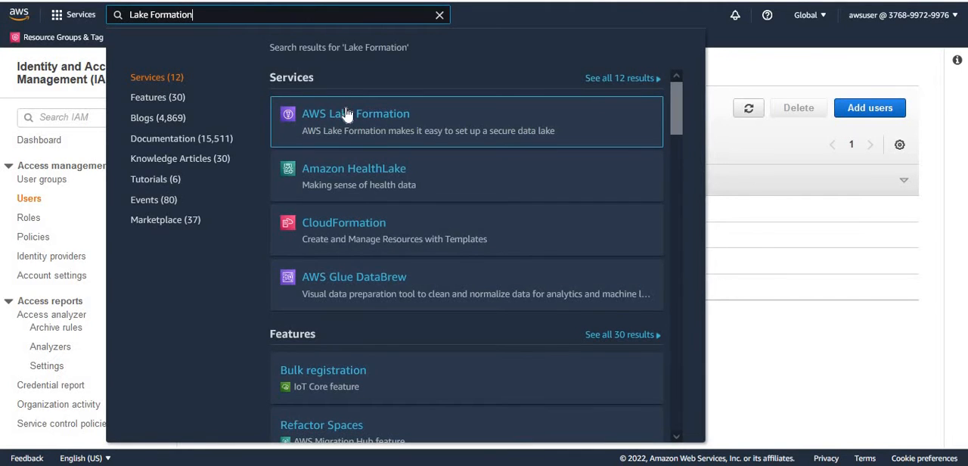
{"action": "left_click", "coordinate": [346, 113]}
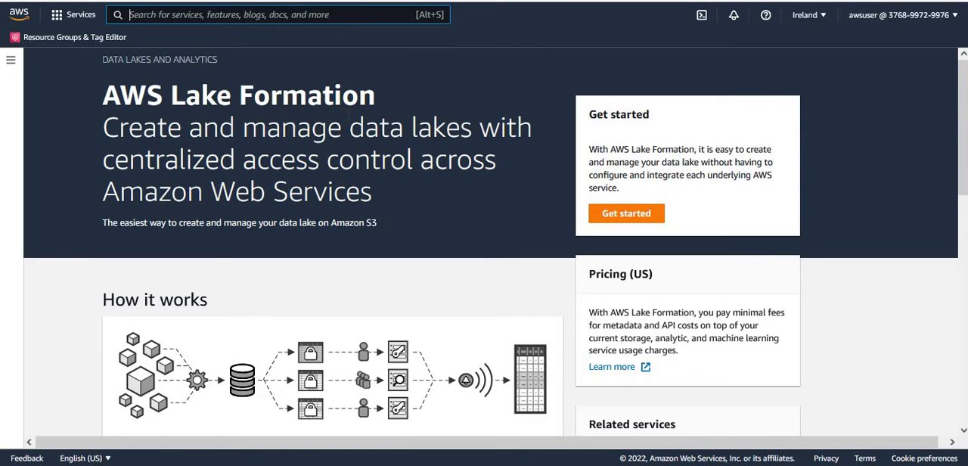
Look through the Lake Formation data catalog's data filters, databases and tables.
{"action": "left_click", "coordinate": [10, 59]}
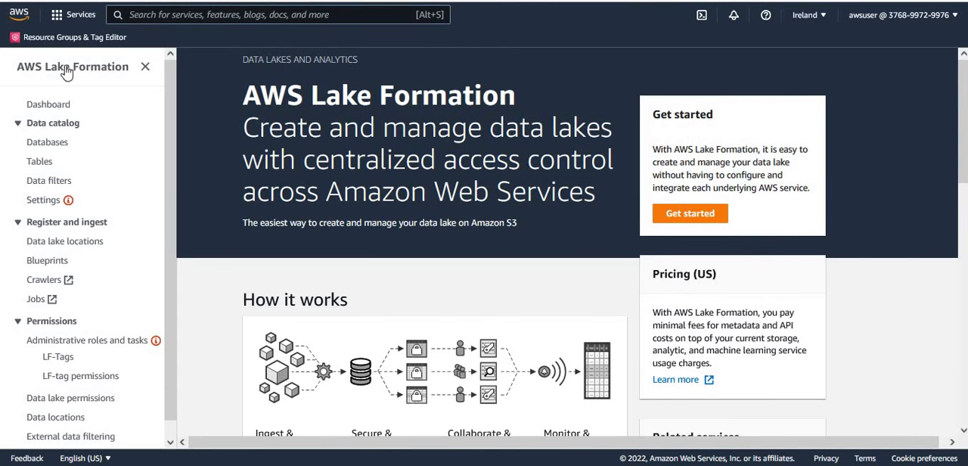
{"action": "left_click", "coordinate": [47, 183]}
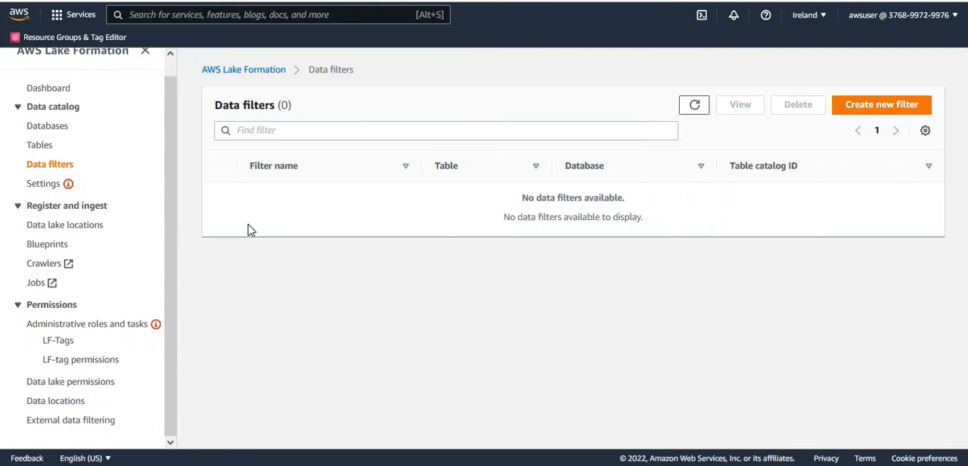
{"action": "left_click", "coordinate": [51, 133]}
{"action": "left_click", "coordinate": [53, 133]}
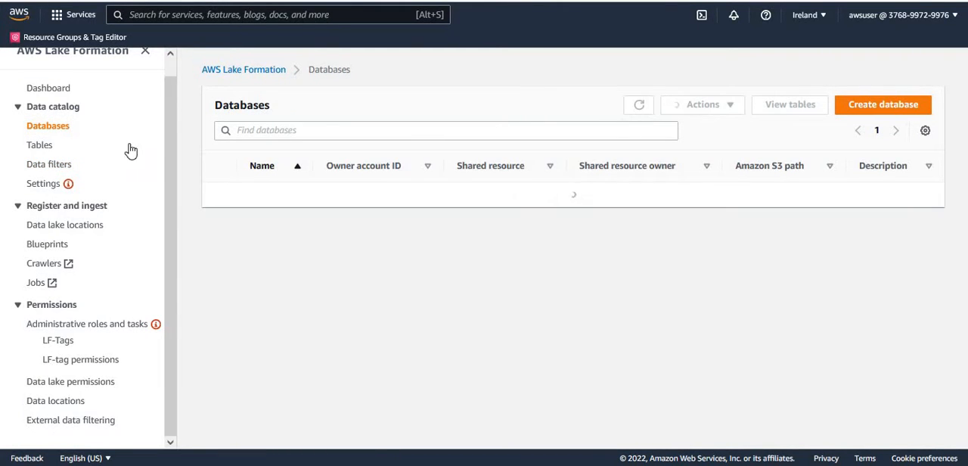
{"action": "left_click", "coordinate": [41, 145]}
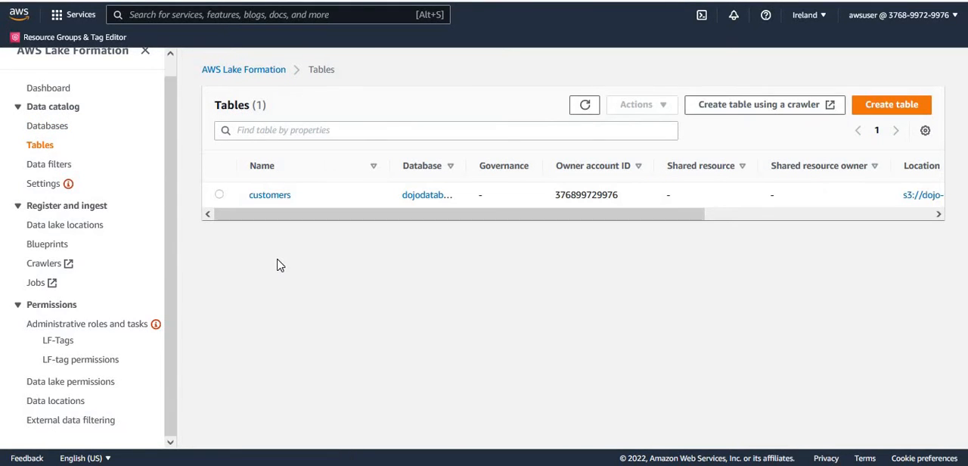
Start a new data filter named nafilter targeting the customers table in dojodatabase.
{"action": "left_click", "coordinate": [51, 164]}
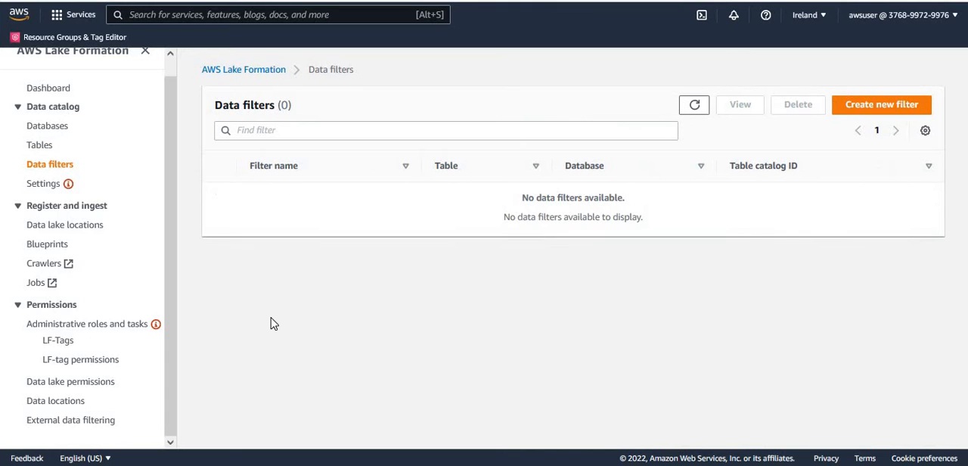
{"action": "left_click", "coordinate": [882, 106]}
{"action": "left_click", "coordinate": [615, 124]}
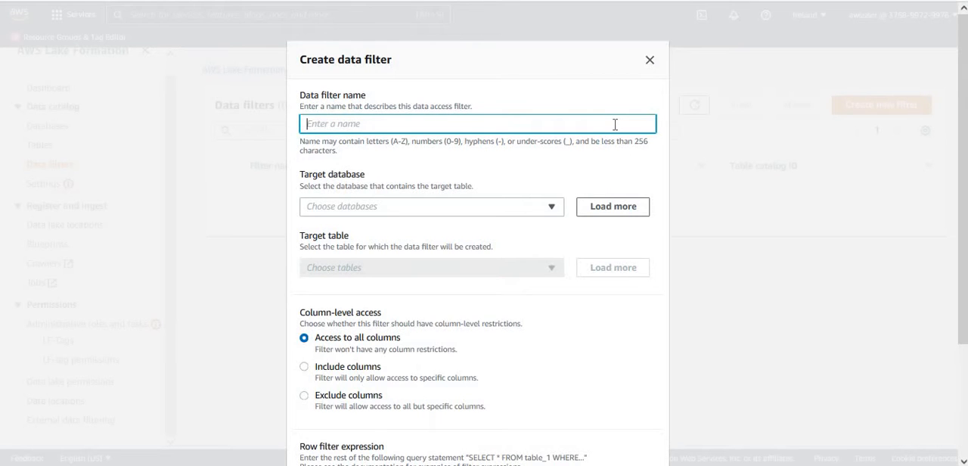
{"action": "type", "text": "nafilter"}
{"action": "left_click", "coordinate": [406, 208]}
{"action": "left_click", "coordinate": [361, 258]}
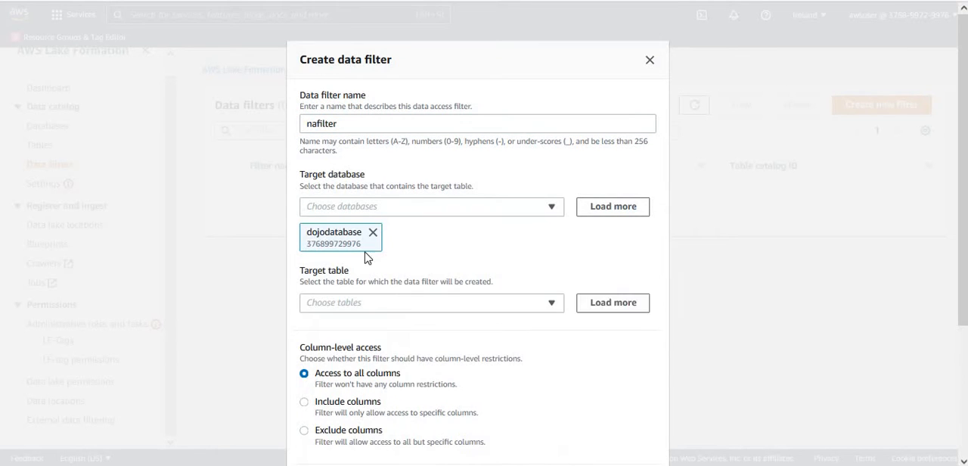
{"action": "left_click", "coordinate": [381, 303]}
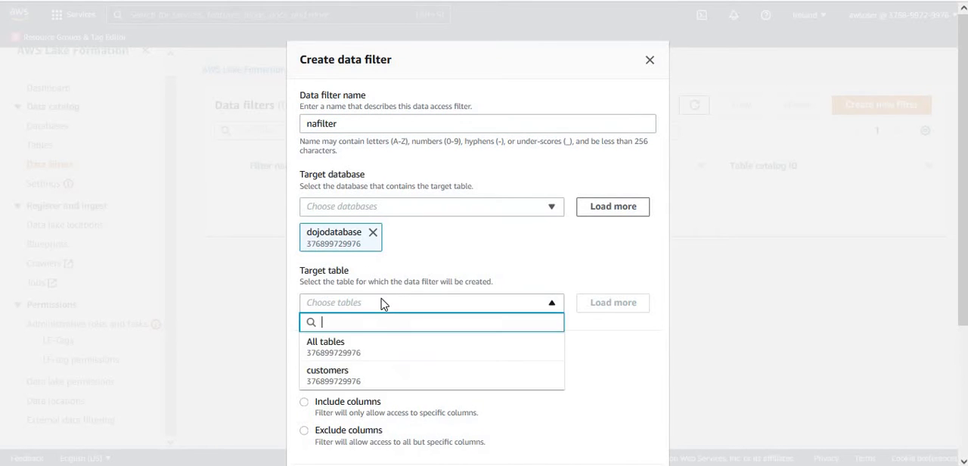
{"action": "left_click", "coordinate": [362, 375]}
Restrict the filter's column-level access to include only the customername and territory columns.
{"action": "left_click_drag", "start_coordinate": [962, 266], "coordinate": [963, 357]}
{"action": "scroll", "coordinate": [677, 310], "scroll_direction": "down", "scroll_amount": 2}
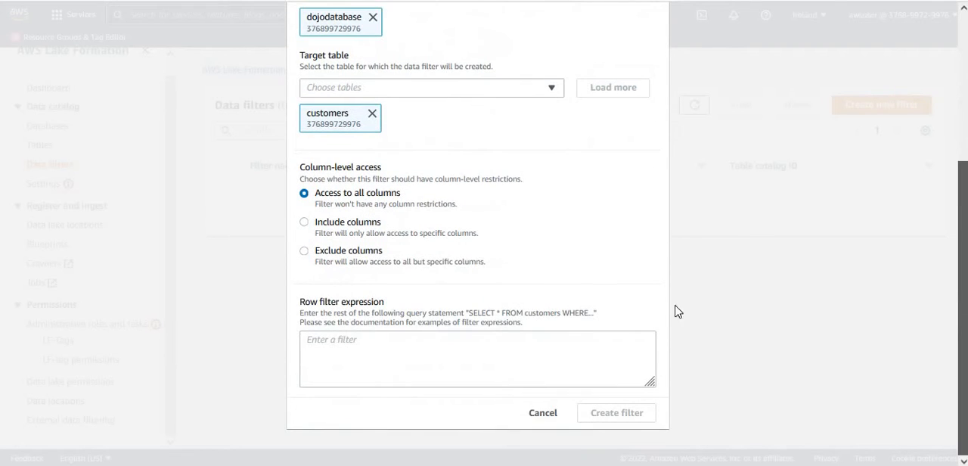
{"action": "left_click", "coordinate": [344, 227]}
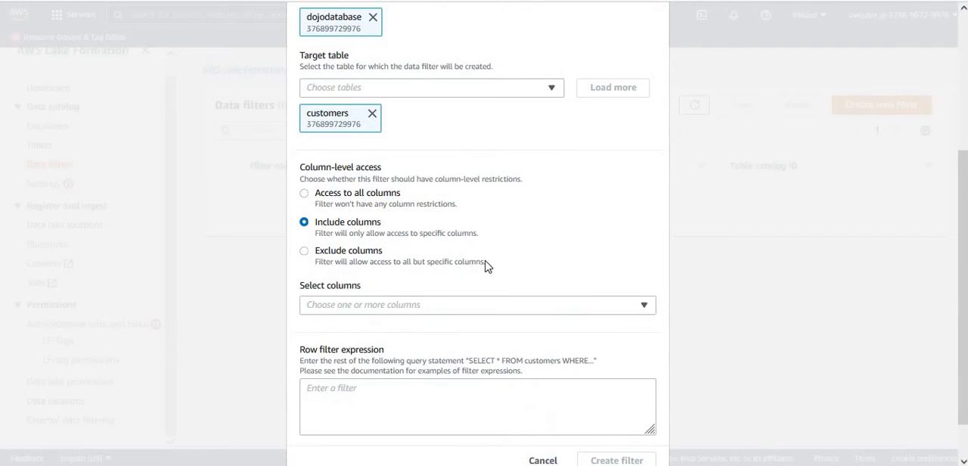
{"action": "left_click", "coordinate": [519, 305]}
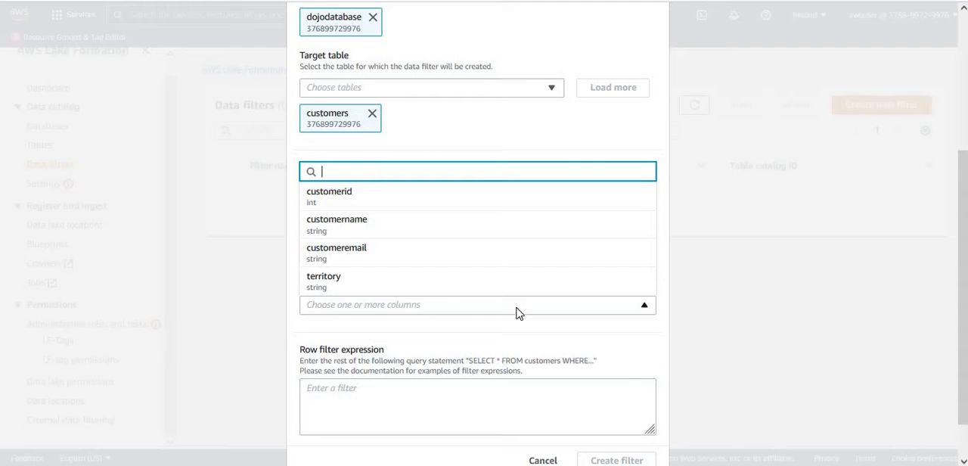
{"action": "left_click", "coordinate": [392, 231]}
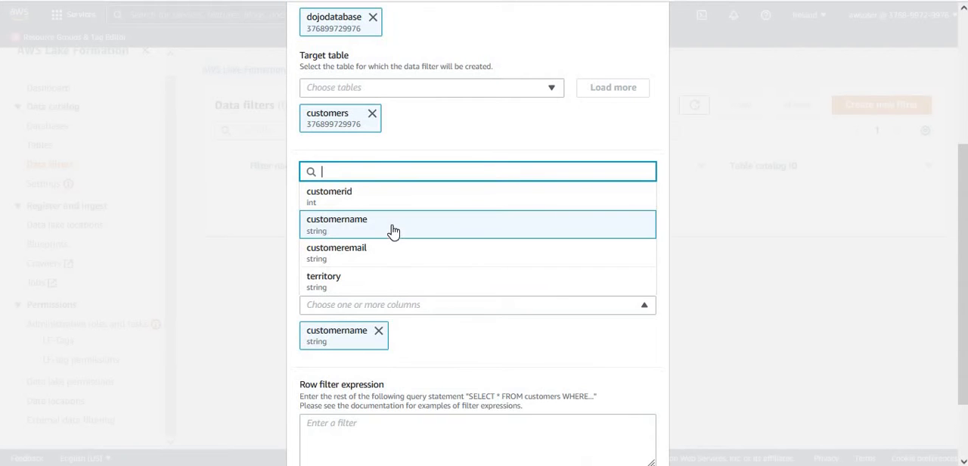
{"action": "left_click", "coordinate": [363, 285]}
{"action": "left_click", "coordinate": [595, 365]}
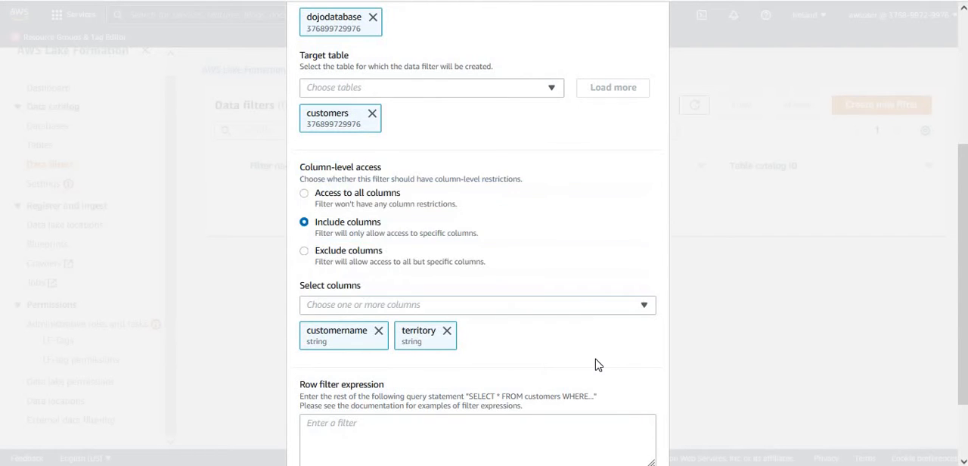
Set the row filter expression to territory='NA' and select the entered expression.
{"action": "scroll", "coordinate": [484, 227], "scroll_direction": "down", "scroll_amount": 1}
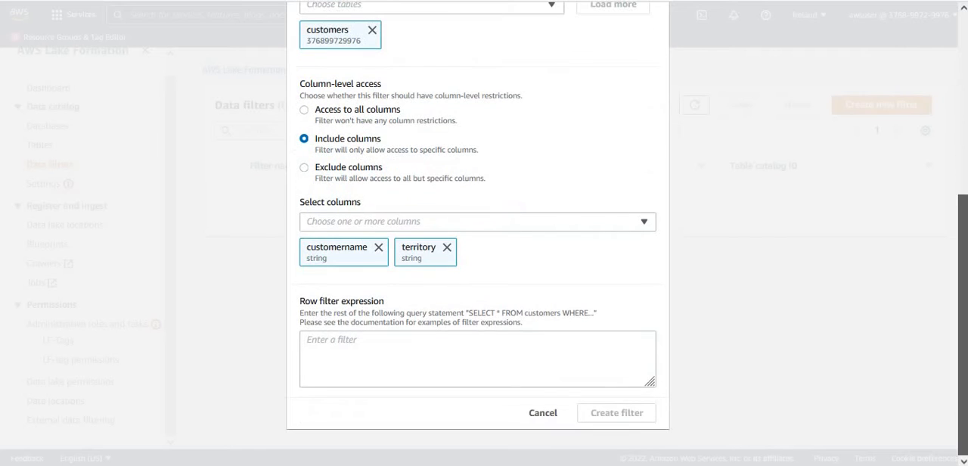
{"action": "left_click", "coordinate": [467, 351]}
{"action": "double_click", "coordinate": [418, 247]}
{"action": "key", "text": "ctrl+c"}
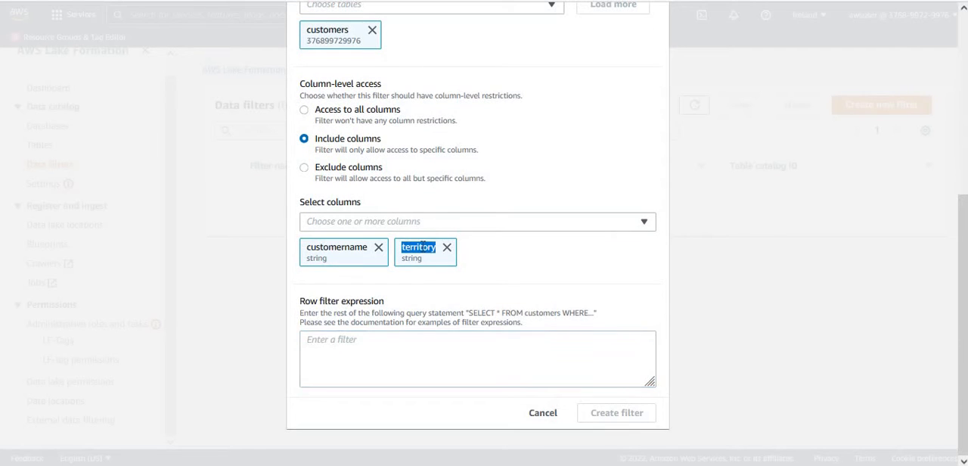
{"action": "left_click", "coordinate": [354, 355]}
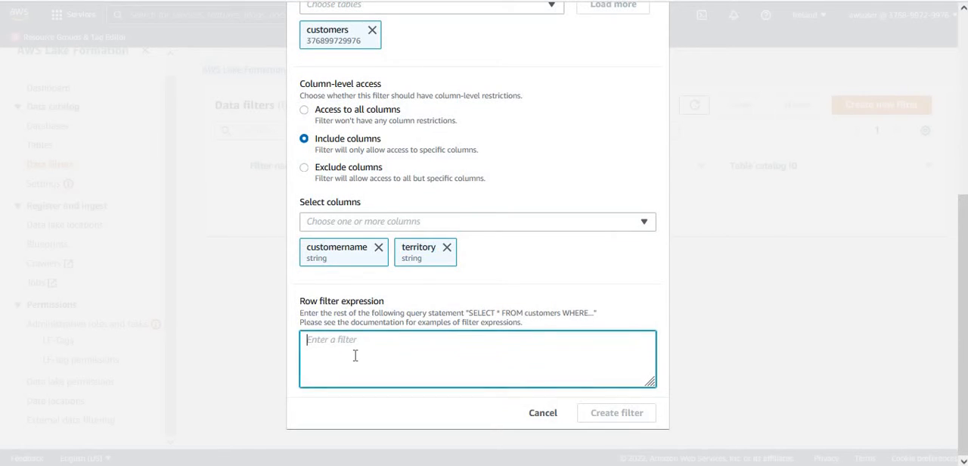
{"action": "key", "text": "ctrl+v"}
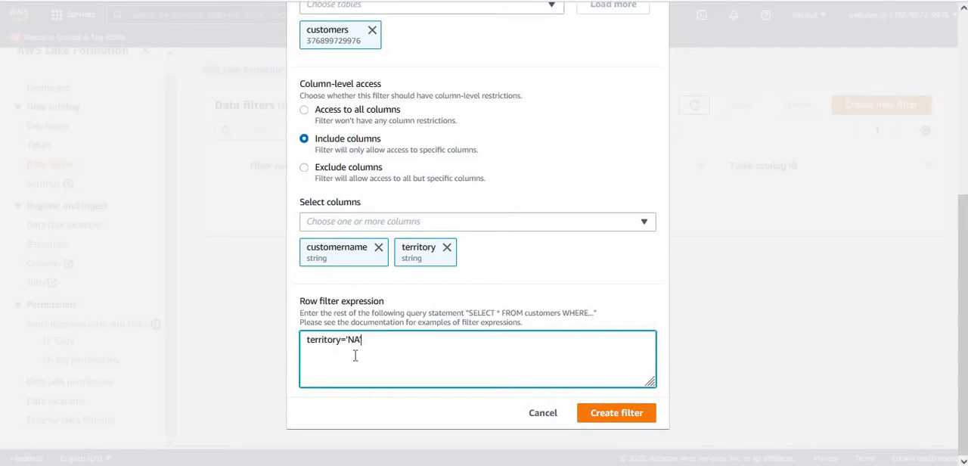
{"action": "left_click_drag", "start_coordinate": [366, 340], "coordinate": [284, 340]}
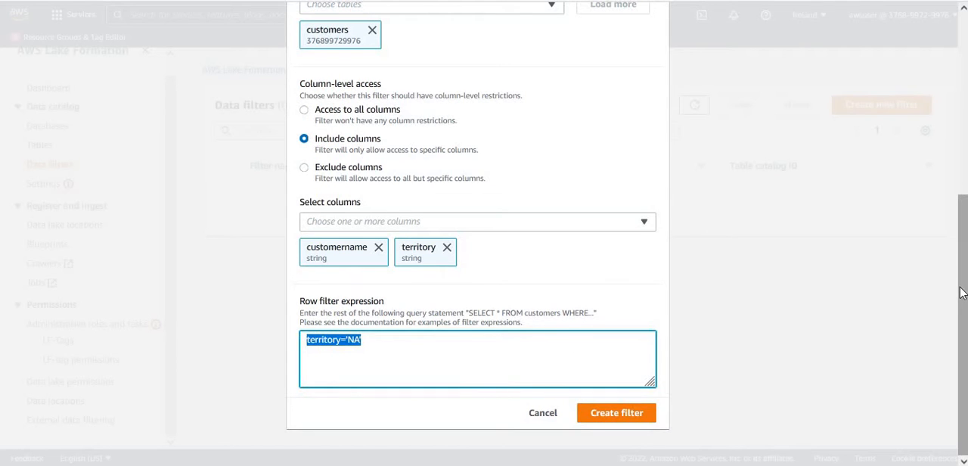
Review the nafilter settings and its territory='NA' row expression, and create the filter.
{"action": "left_click_drag", "start_coordinate": [961, 294], "coordinate": [960, 156]}
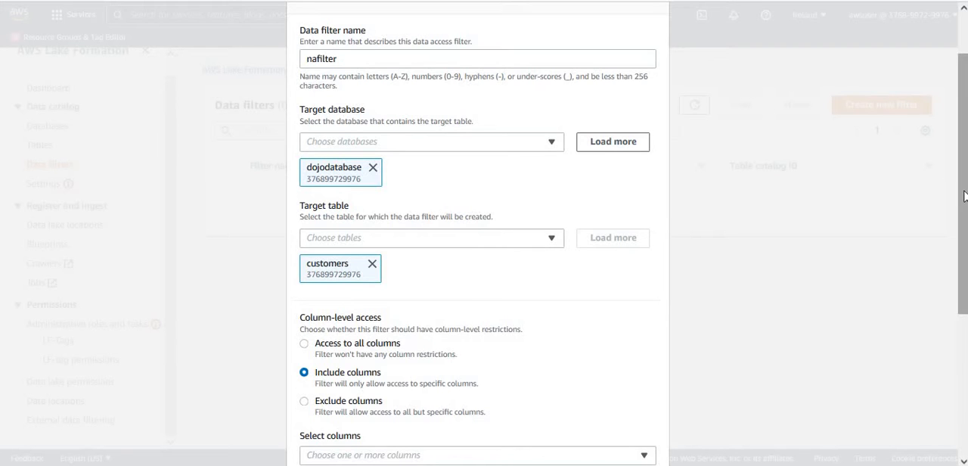
{"action": "left_click_drag", "start_coordinate": [960, 186], "coordinate": [965, 329]}
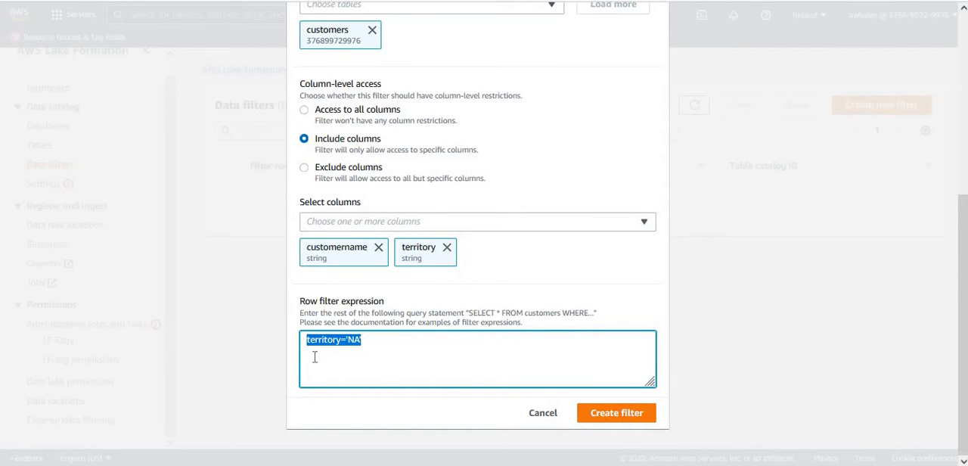
{"action": "left_click", "coordinate": [375, 340]}
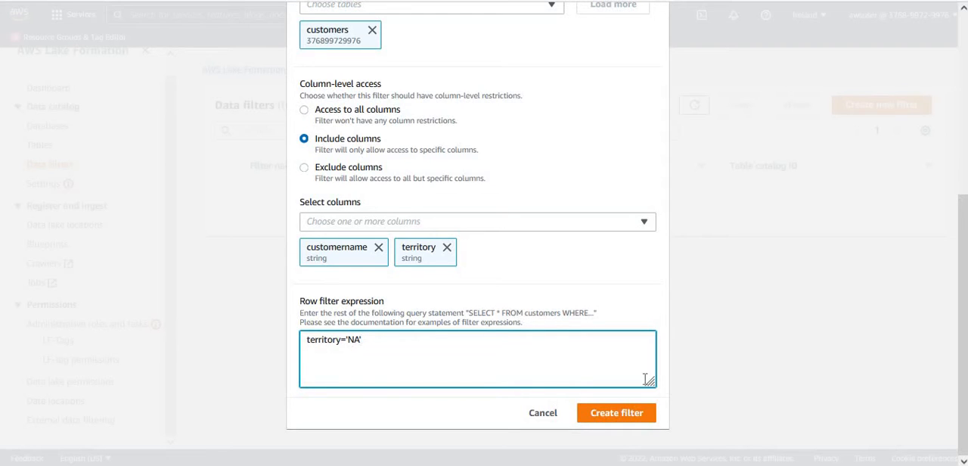
{"action": "left_click_drag", "start_coordinate": [387, 346], "coordinate": [286, 343]}
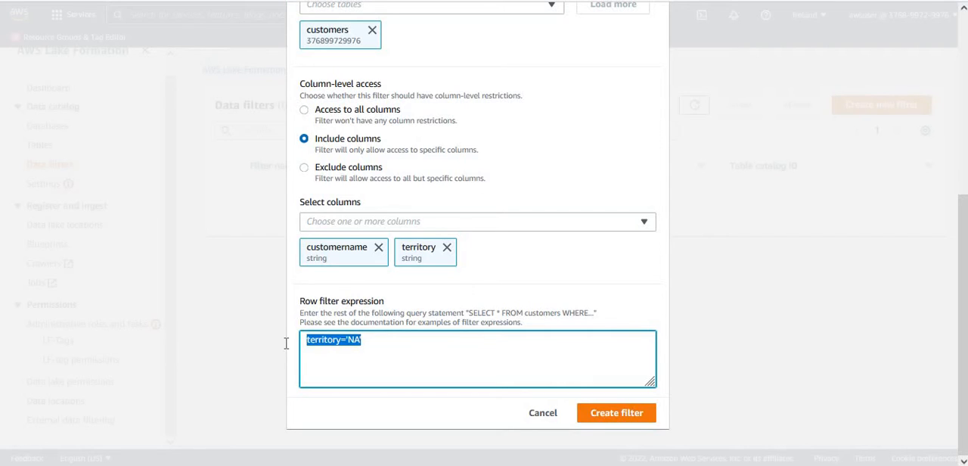
{"action": "left_click", "coordinate": [620, 416]}
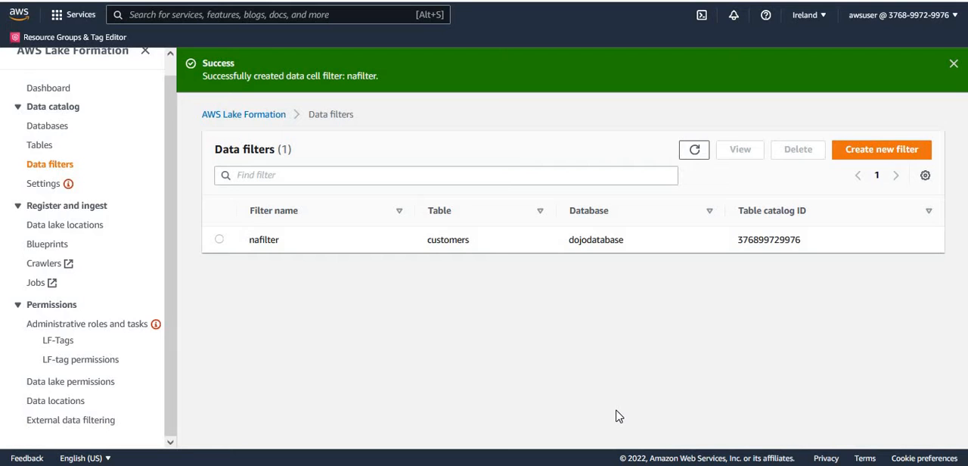
Start a new data filter named emeafilter targeting the customers table in dojodatabase.
{"action": "left_click", "coordinate": [882, 150]}
{"action": "left_click", "coordinate": [568, 122]}
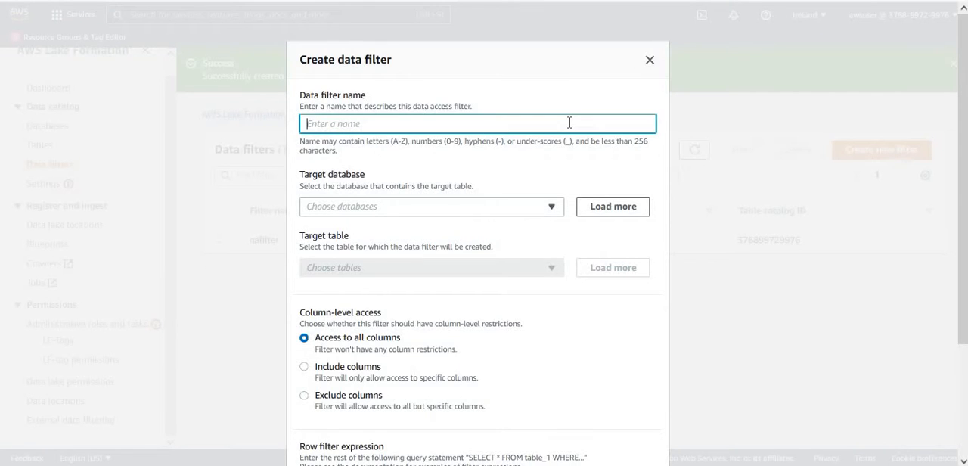
{"action": "type", "text": "emeafilter"}
{"action": "left_click", "coordinate": [508, 209]}
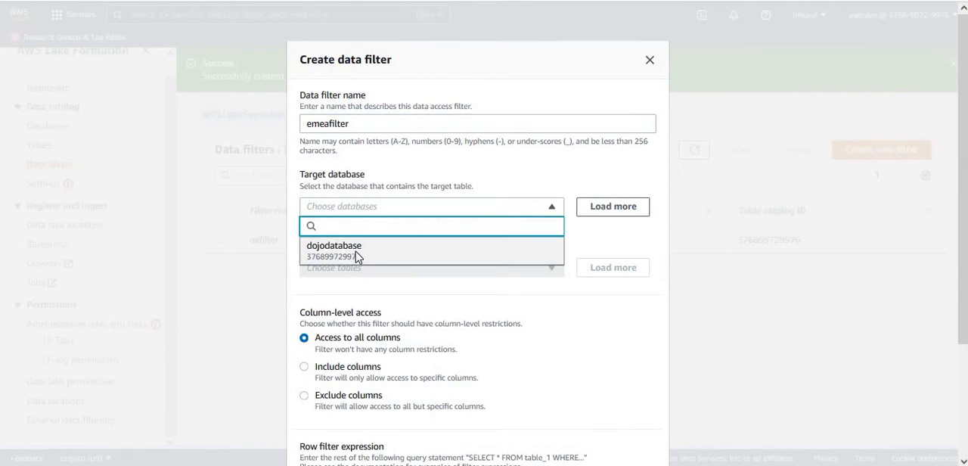
{"action": "left_click", "coordinate": [357, 256]}
{"action": "left_click", "coordinate": [409, 303]}
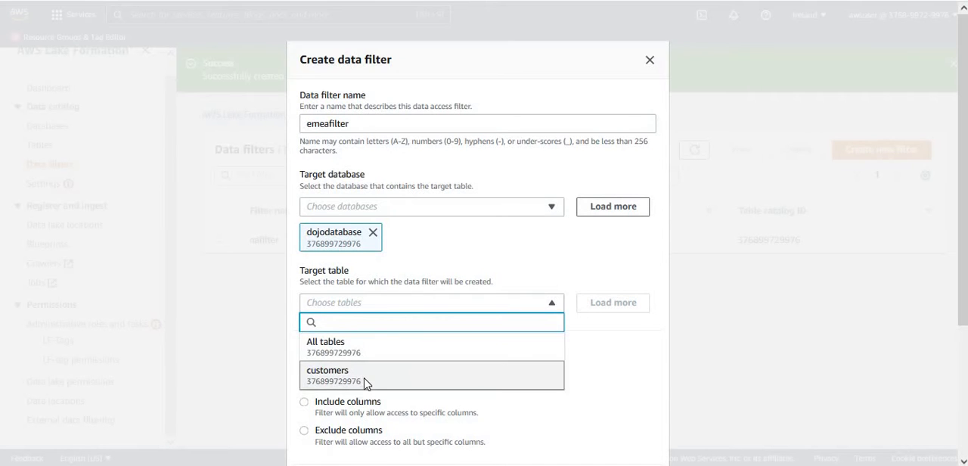
{"action": "left_click", "coordinate": [366, 382]}
Restrict emeafilter's column-level access to include only the customeremail and territory columns.
{"action": "scroll", "coordinate": [959, 238], "scroll_direction": "down", "scroll_amount": 2}
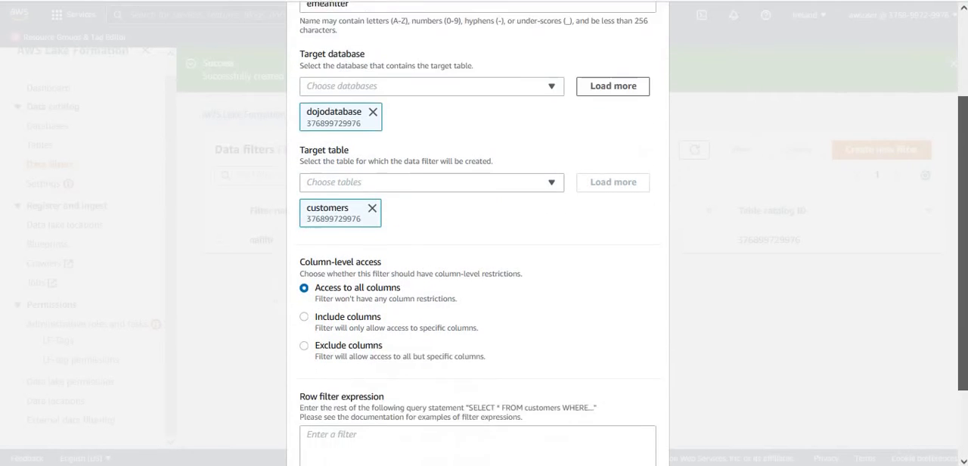
{"action": "scroll", "coordinate": [461, 209], "scroll_direction": "down", "scroll_amount": 2}
{"action": "left_click", "coordinate": [351, 231]}
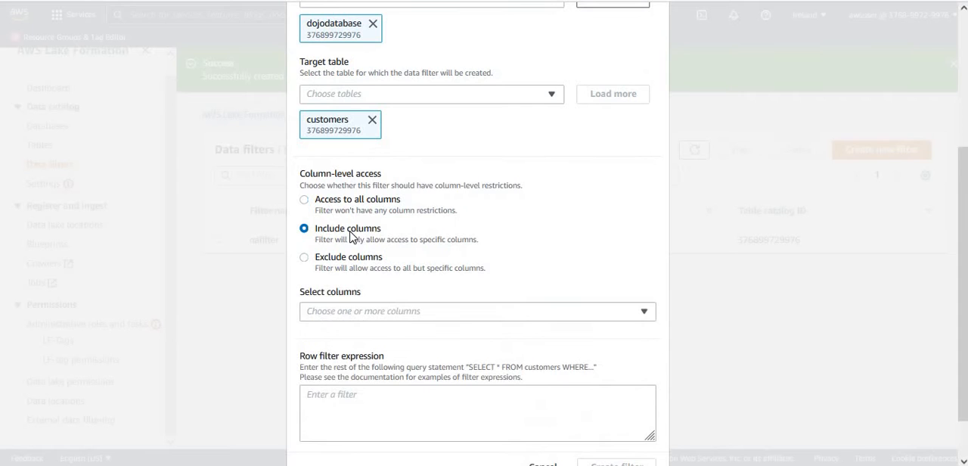
{"action": "left_click", "coordinate": [426, 317]}
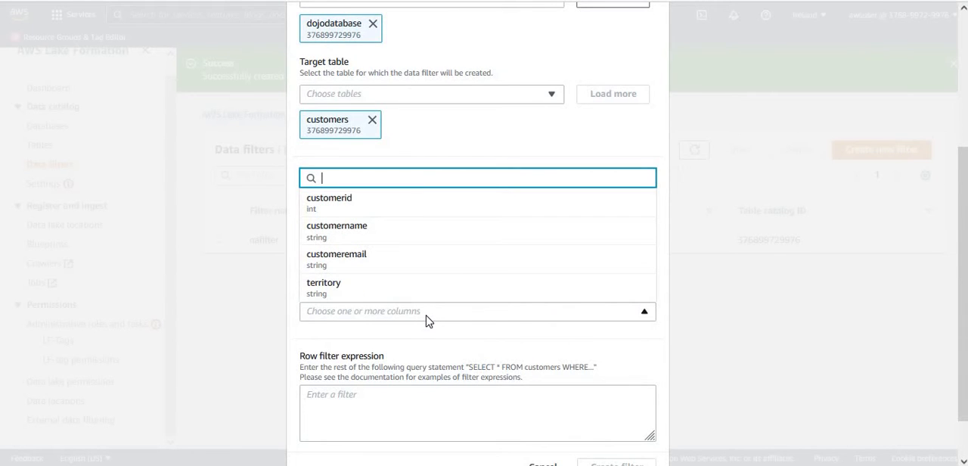
{"action": "left_click", "coordinate": [372, 264]}
{"action": "left_click", "coordinate": [362, 292]}
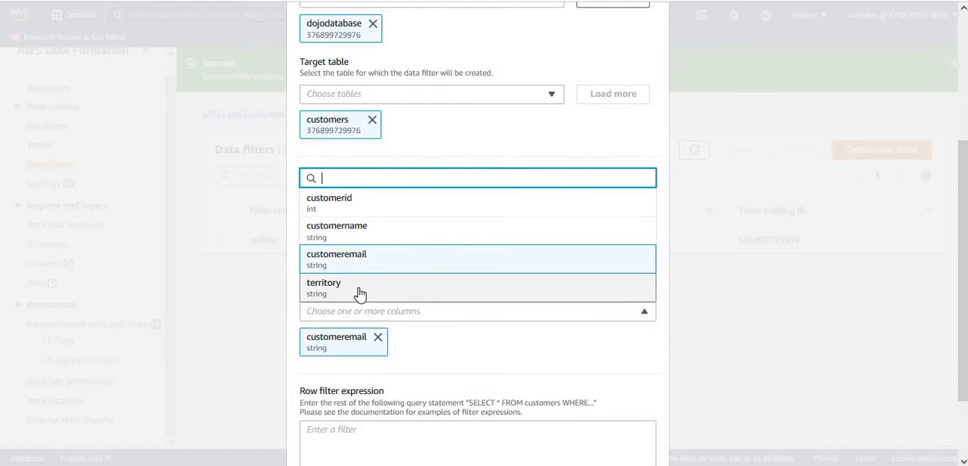
{"action": "left_click", "coordinate": [551, 381]}
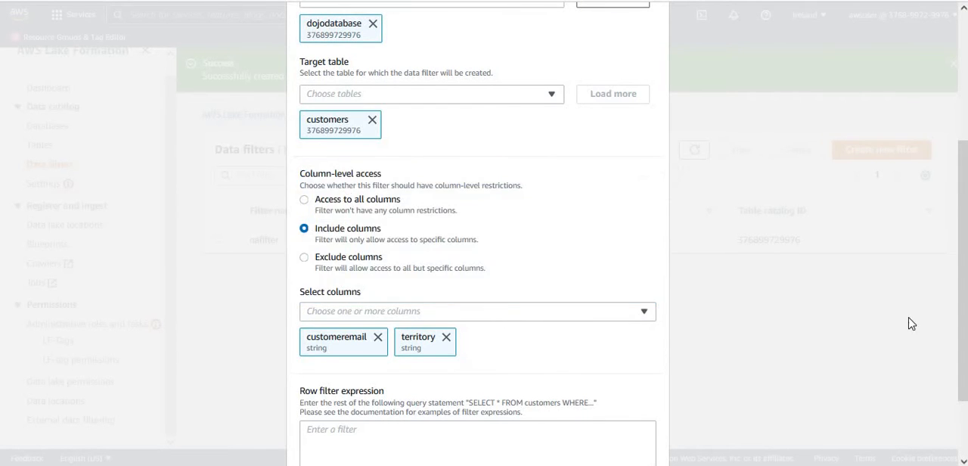
Set the row filter expression to territory='EMEA' and create the emeafilter data filter.
{"action": "scroll", "coordinate": [529, 355], "scroll_direction": "down", "scroll_amount": 2}
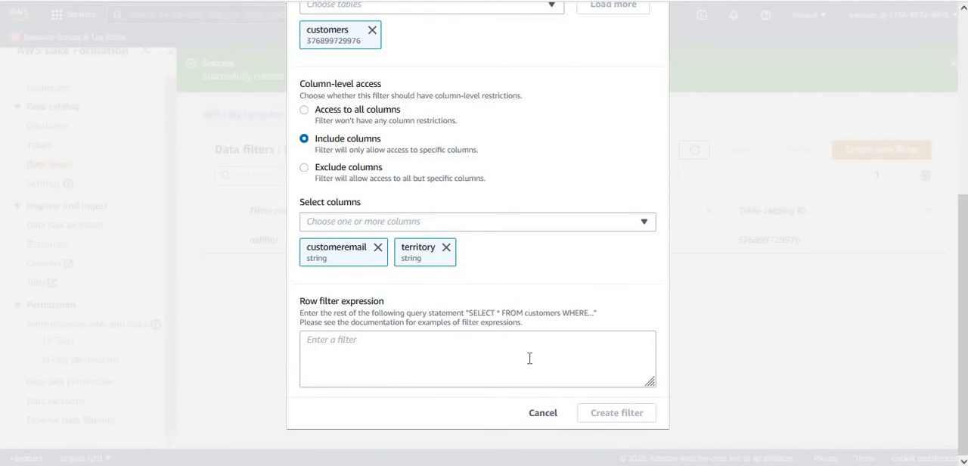
{"action": "left_click", "coordinate": [447, 343]}
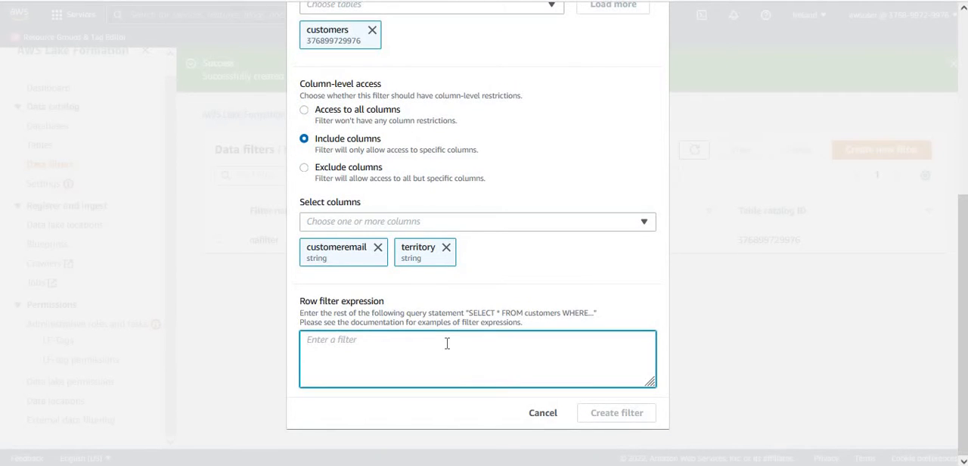
{"action": "type", "text": "territory='NA"}
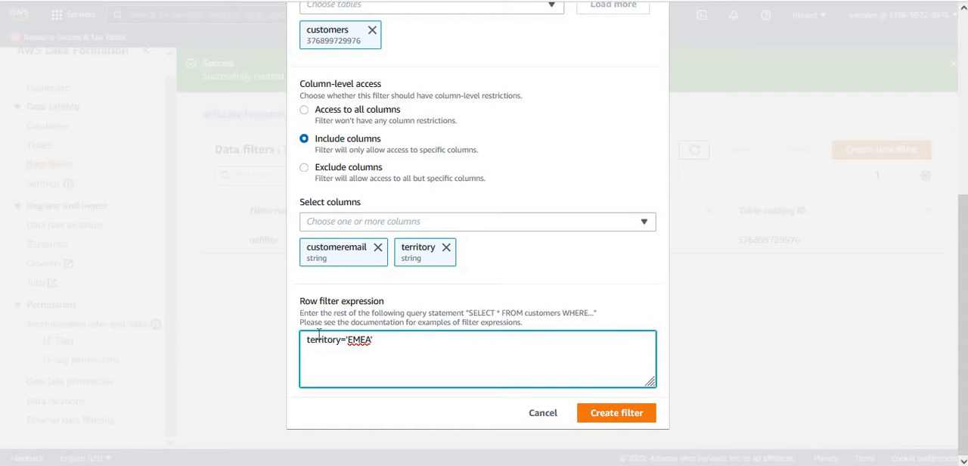
{"action": "left_click", "coordinate": [631, 416]}
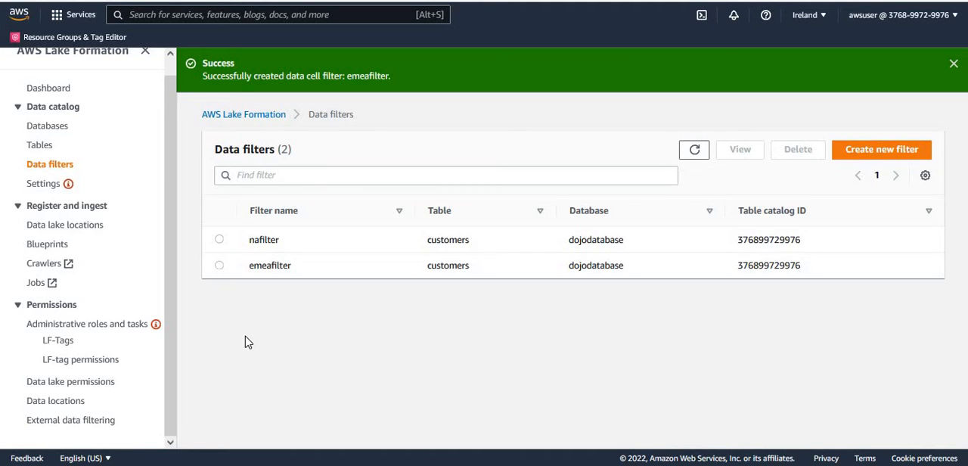
Start a new data lake permission grant with the IAM user emeauser as principal.
{"action": "left_click", "coordinate": [72, 388]}
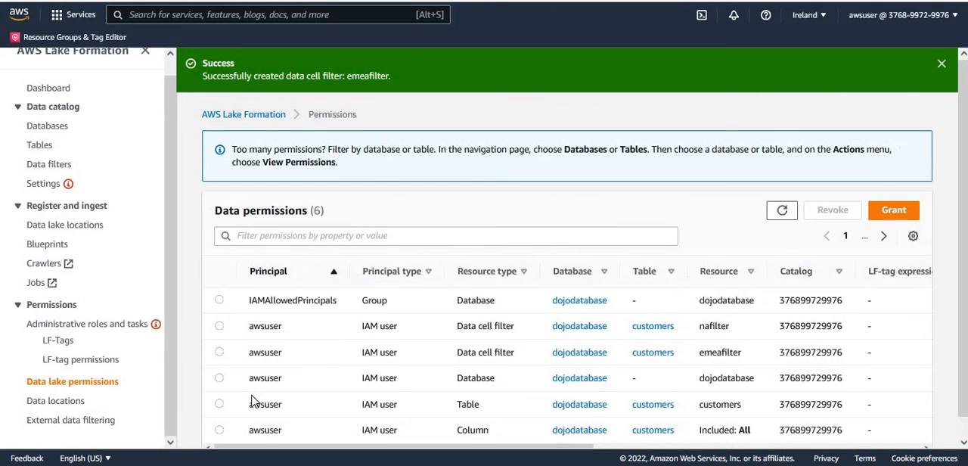
{"action": "left_click", "coordinate": [906, 219]}
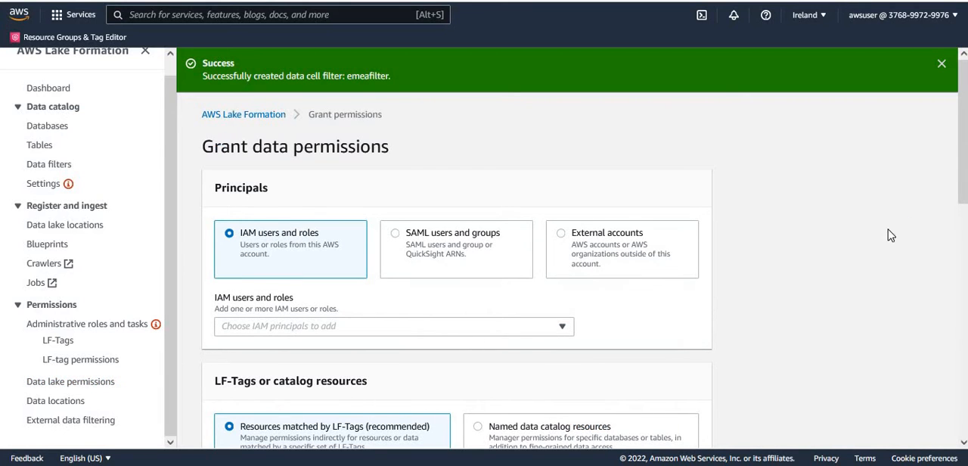
{"action": "left_click", "coordinate": [516, 331]}
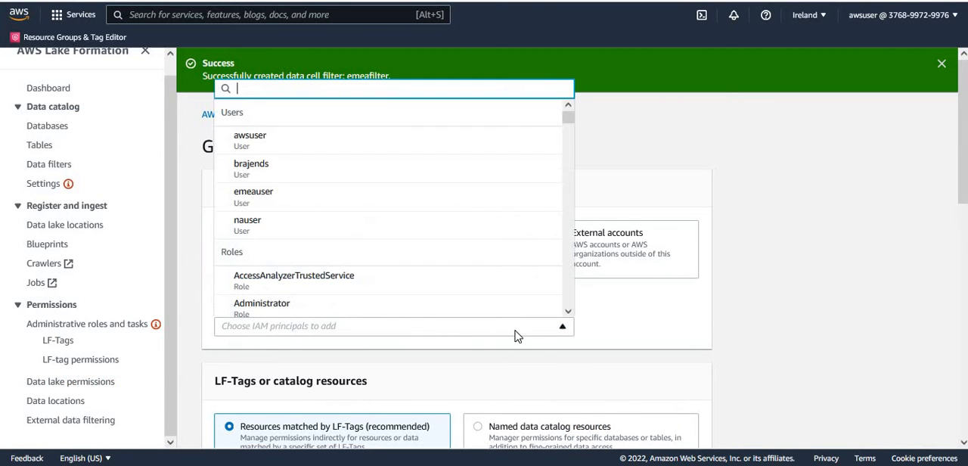
{"action": "left_click", "coordinate": [311, 199]}
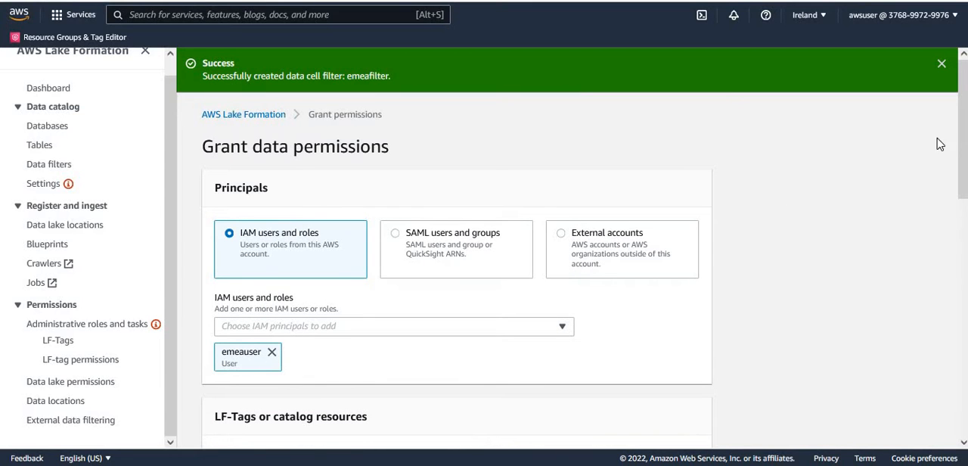
Target the grant at named data catalog resources, choosing dojodatabase and its customers table.
{"action": "left_click_drag", "start_coordinate": [963, 152], "coordinate": [963, 257]}
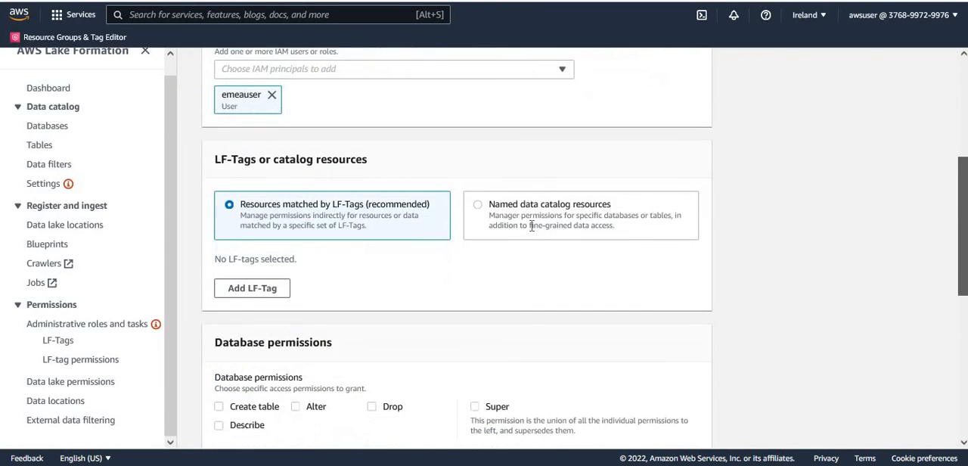
{"action": "left_click", "coordinate": [478, 206]}
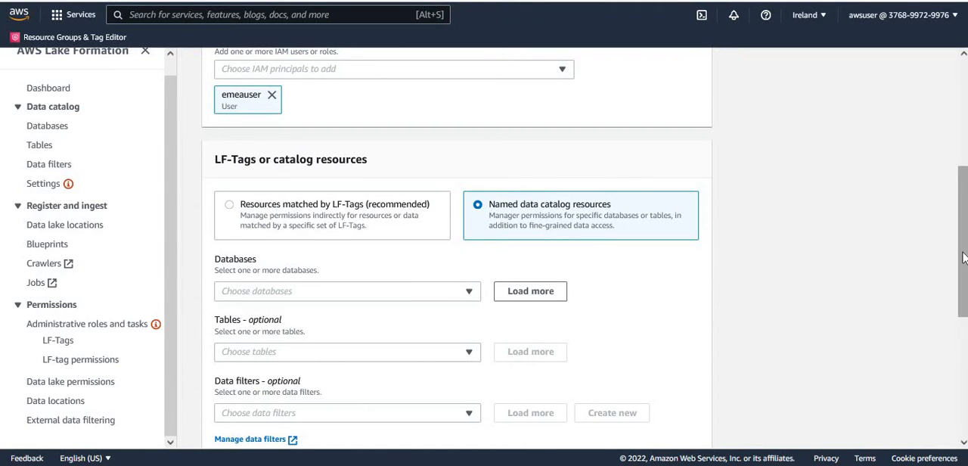
{"action": "left_click_drag", "start_coordinate": [963, 255], "coordinate": [963, 313]}
{"action": "left_click", "coordinate": [449, 154]}
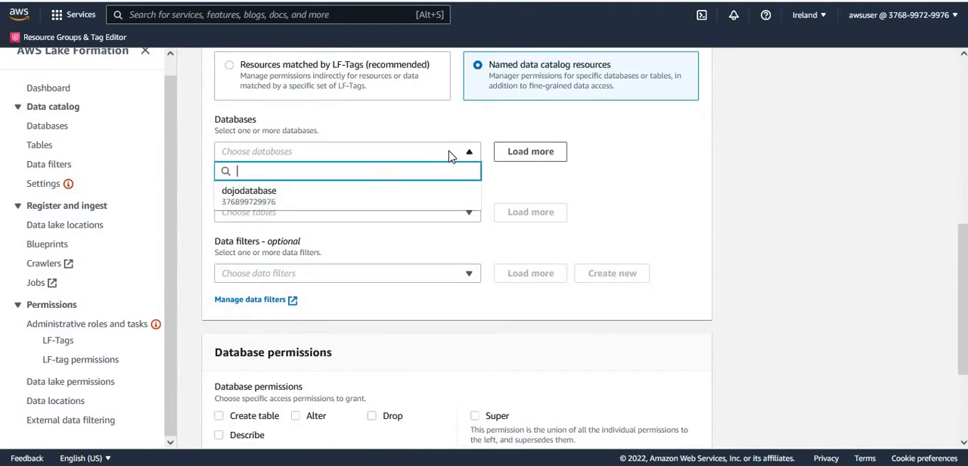
{"action": "left_click", "coordinate": [301, 199]}
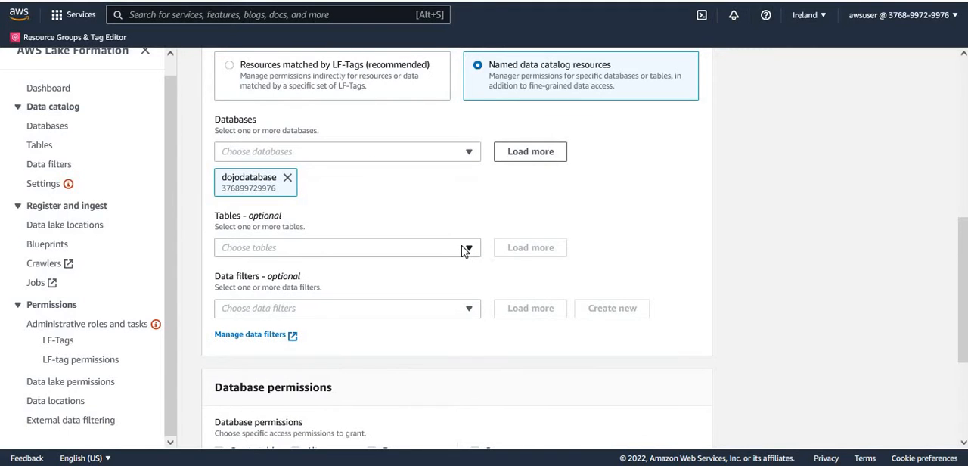
{"action": "left_click", "coordinate": [323, 250]}
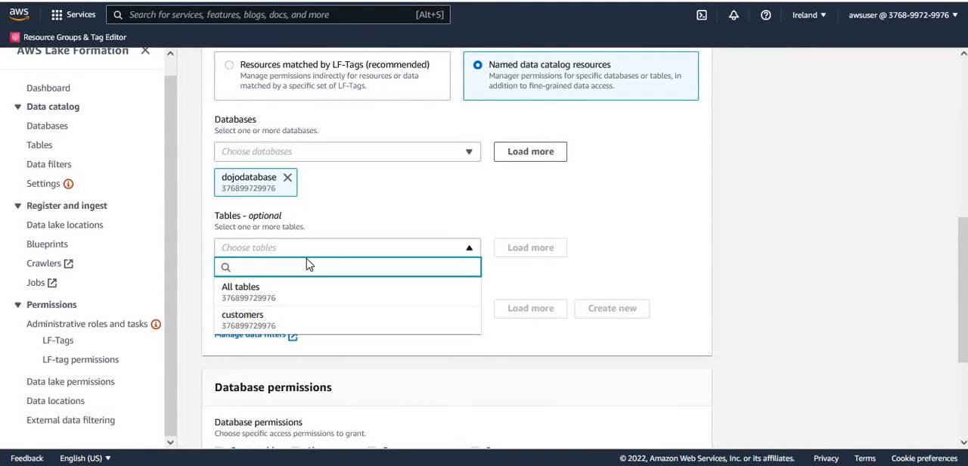
{"action": "left_click", "coordinate": [275, 320]}
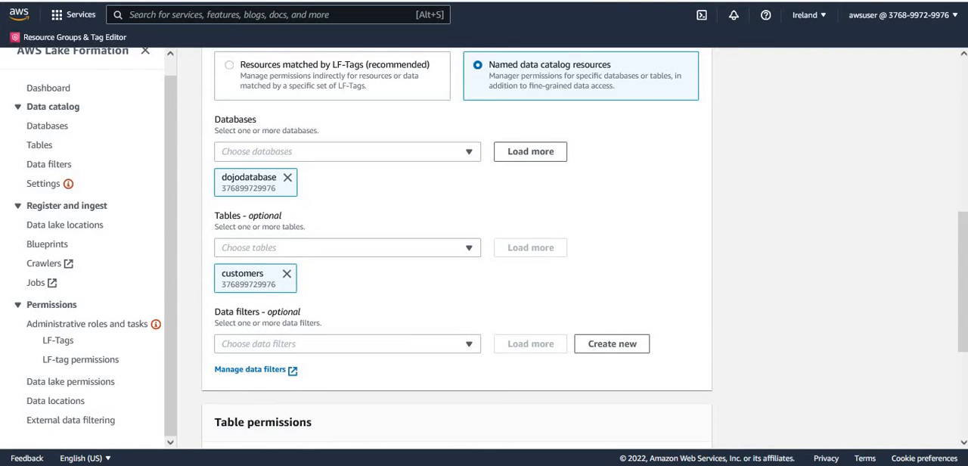
Add the emeafilter data filter to the grant and allow the Select data filter permission.
{"action": "left_click_drag", "start_coordinate": [966, 287], "coordinate": [966, 310]}
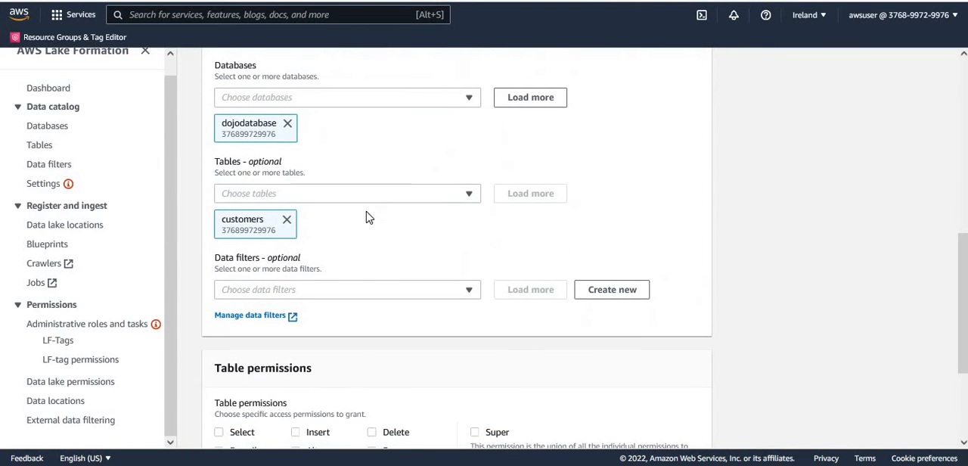
{"action": "left_click", "coordinate": [318, 297]}
{"action": "left_click", "coordinate": [274, 364]}
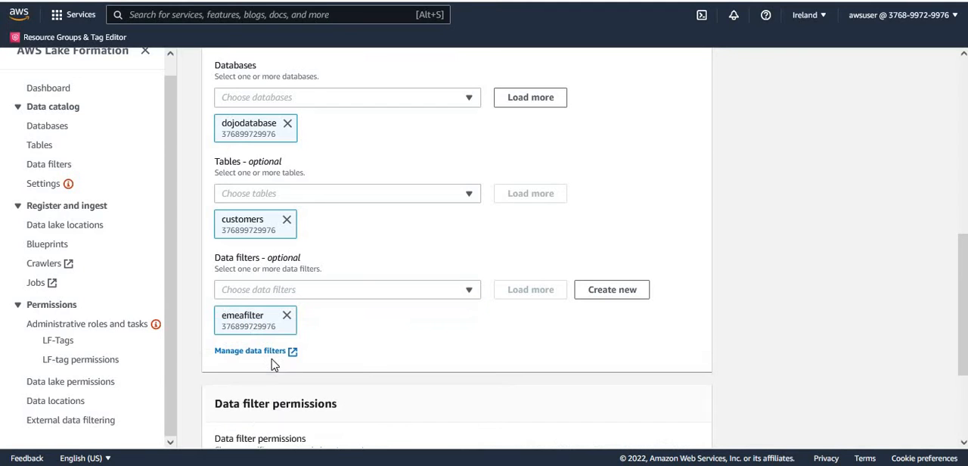
{"action": "left_click_drag", "start_coordinate": [963, 276], "coordinate": [963, 336]}
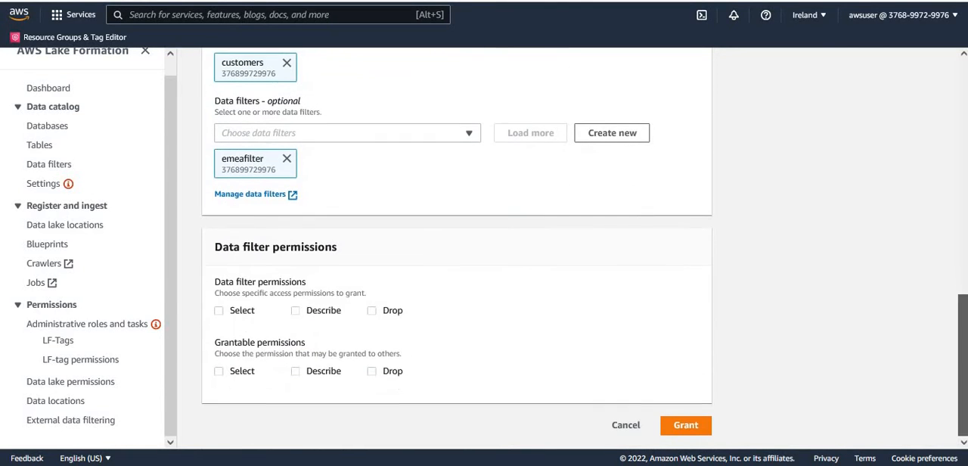
{"action": "left_click", "coordinate": [218, 311]}
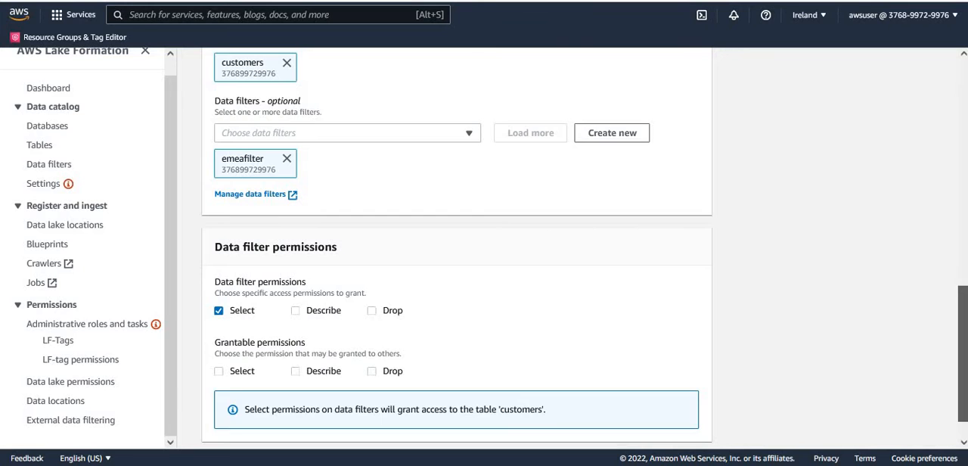
Review the principal, resources and permissions chosen for emeauser and grant the data permissions.
{"action": "left_click_drag", "start_coordinate": [962, 354], "coordinate": [963, 191]}
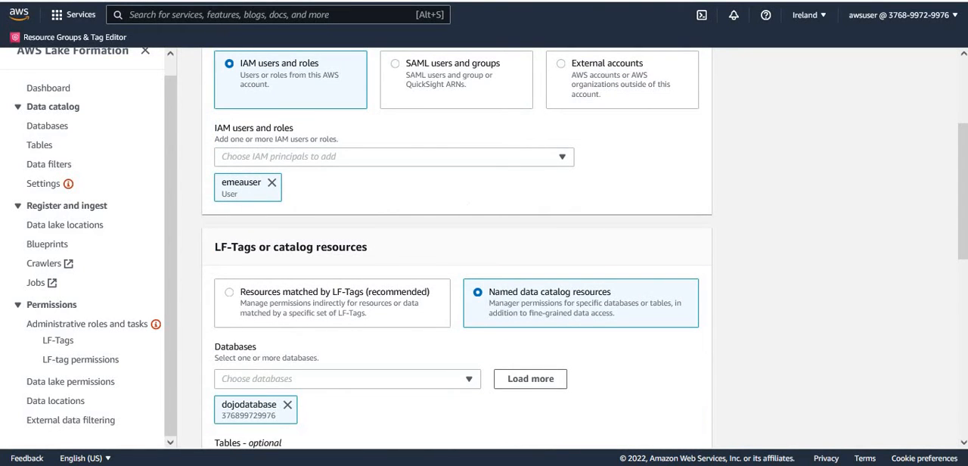
{"action": "scroll", "coordinate": [335, 270], "scroll_direction": "down", "scroll_amount": 3}
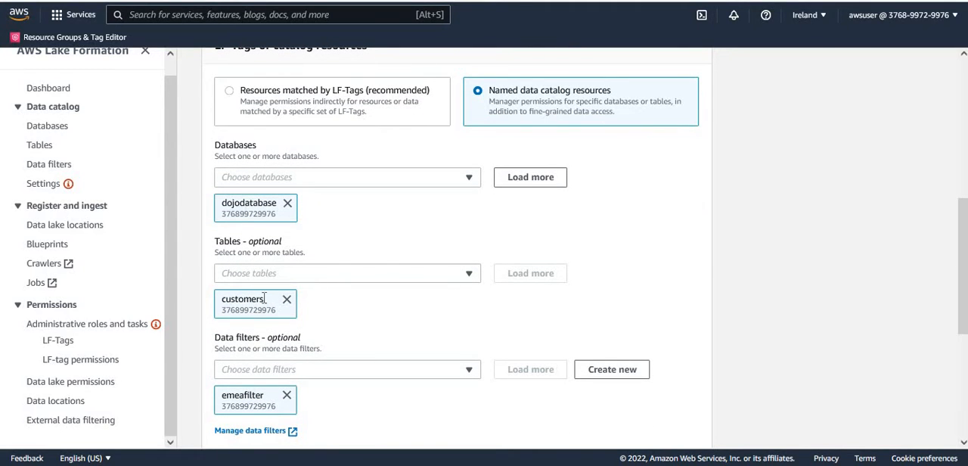
{"action": "left_click_drag", "start_coordinate": [957, 251], "coordinate": [959, 338]}
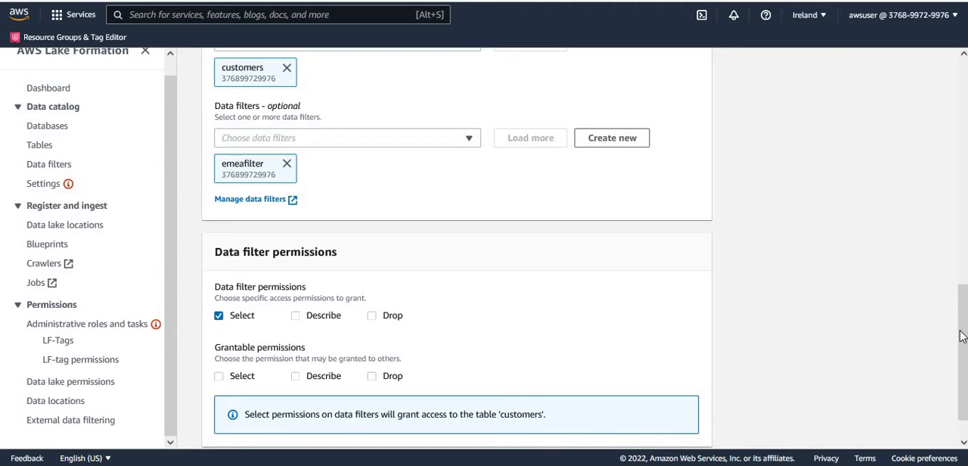
{"action": "left_click_drag", "start_coordinate": [961, 344], "coordinate": [962, 360]}
{"action": "left_click", "coordinate": [697, 427]}
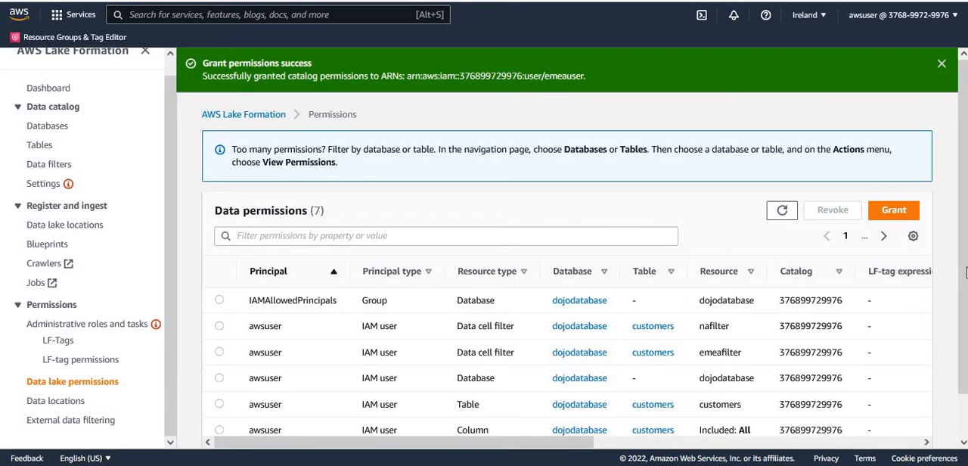
Start another data lake permission grant with the IAM user nauser as principal.
{"action": "left_click_drag", "start_coordinate": [962, 316], "coordinate": [961, 360]}
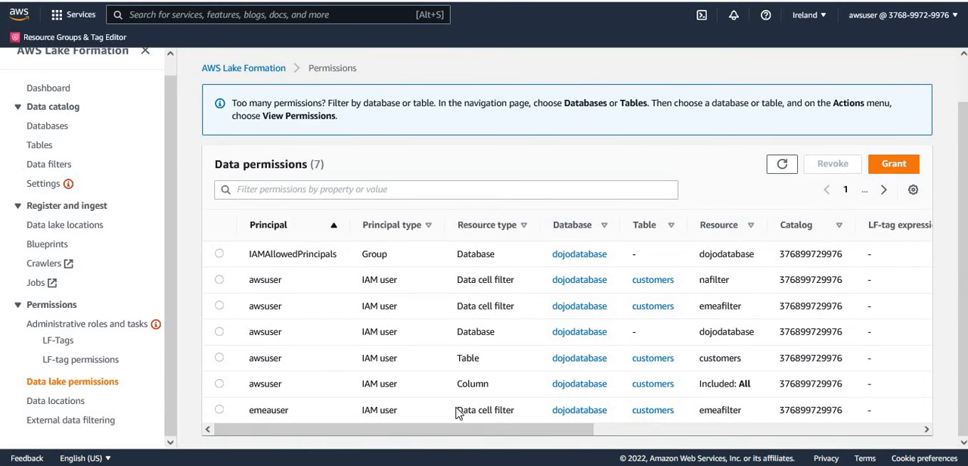
{"action": "left_click", "coordinate": [898, 169]}
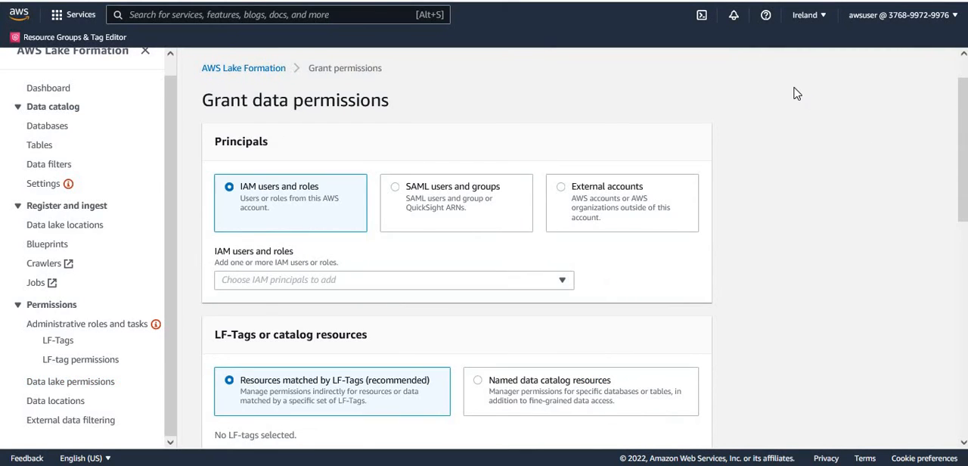
{"action": "left_click", "coordinate": [550, 279]}
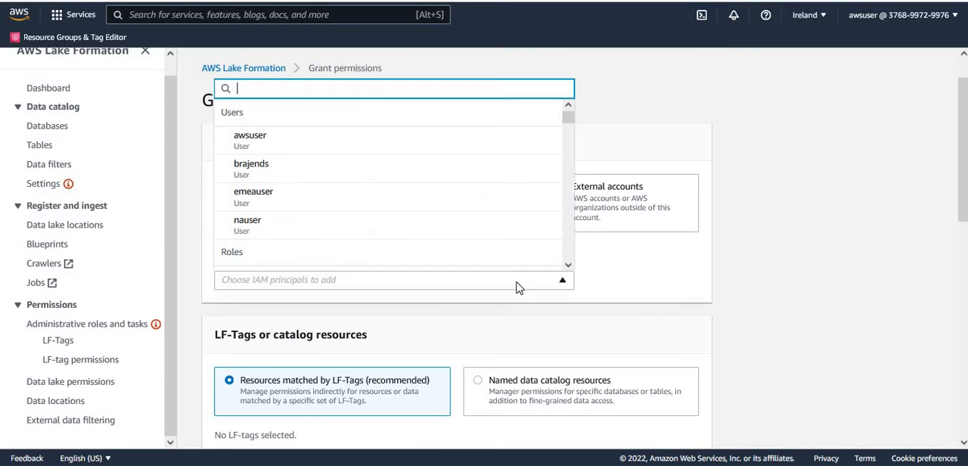
{"action": "left_click", "coordinate": [276, 226]}
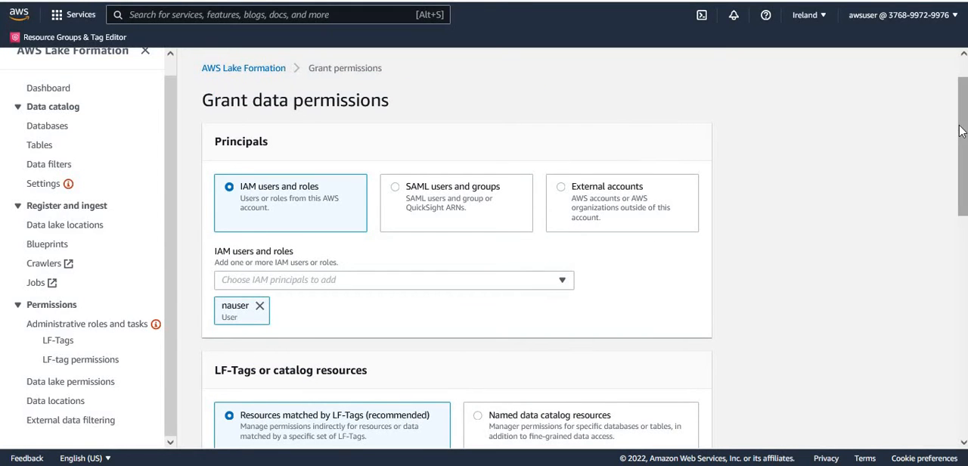
Target nauser's grant at named data catalog resources, selecting dojodatabase and its customers table.
{"action": "scroll", "coordinate": [456, 250], "scroll_direction": "down", "scroll_amount": 4}
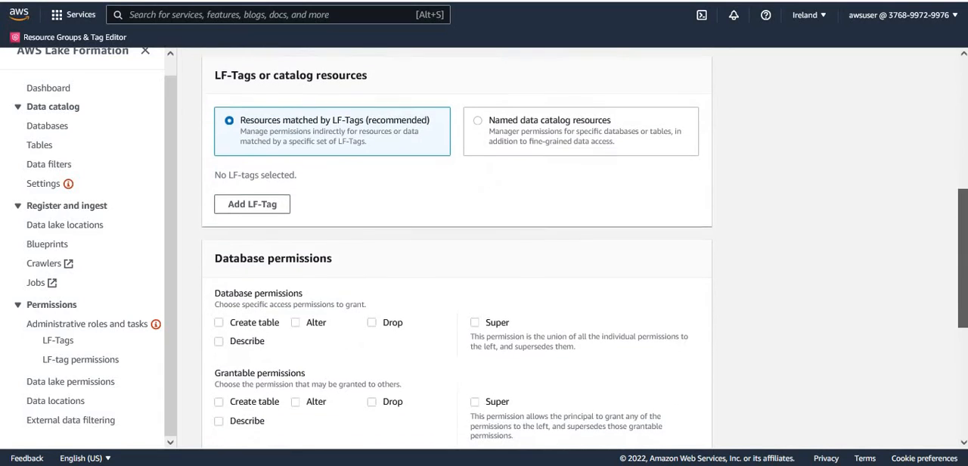
{"action": "left_click", "coordinate": [477, 118]}
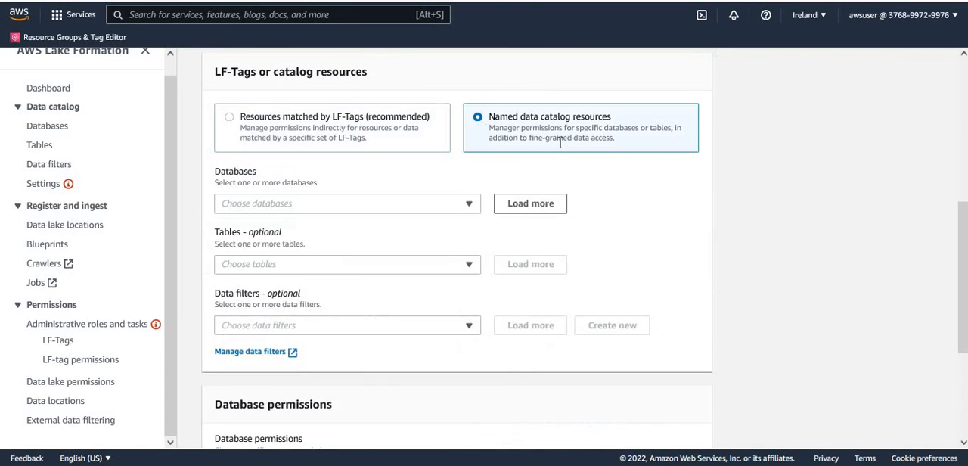
{"action": "left_click", "coordinate": [467, 204]}
{"action": "left_click", "coordinate": [272, 253]}
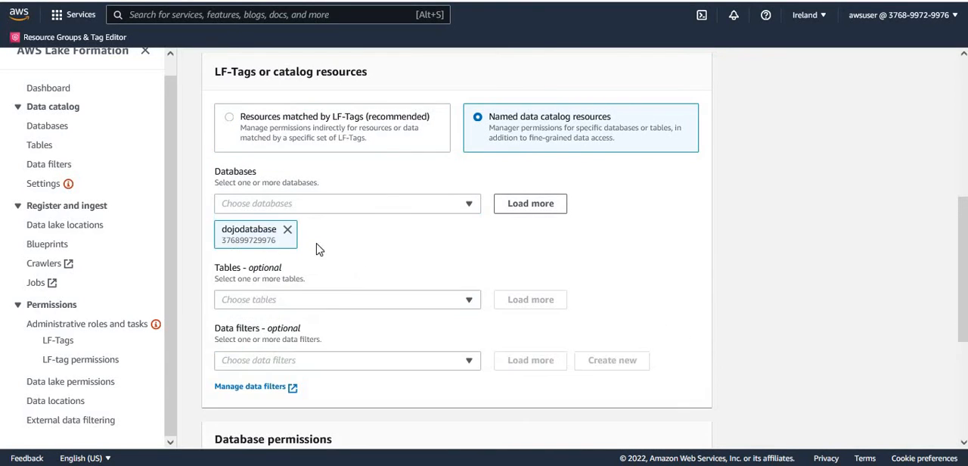
{"action": "left_click", "coordinate": [301, 306]}
{"action": "left_click", "coordinate": [266, 372]}
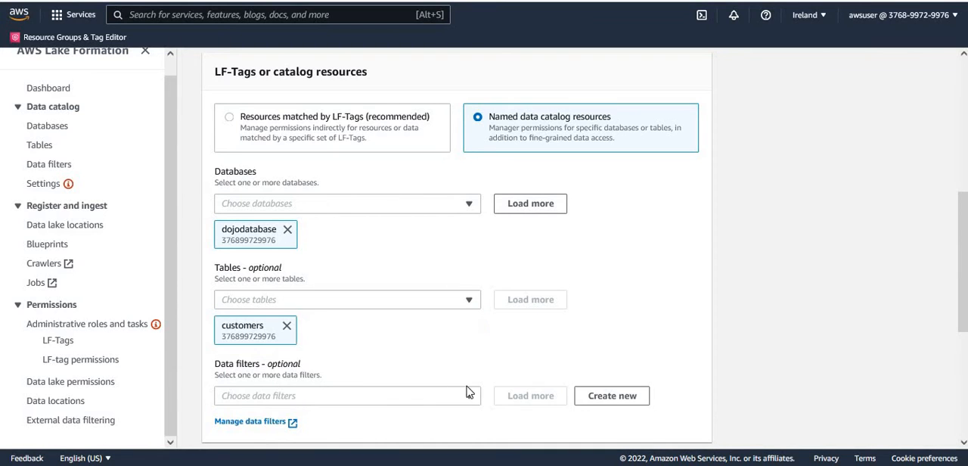
Add the nafilter data filter to the grant and allow the Select data filter permission.
{"action": "left_click", "coordinate": [389, 402]}
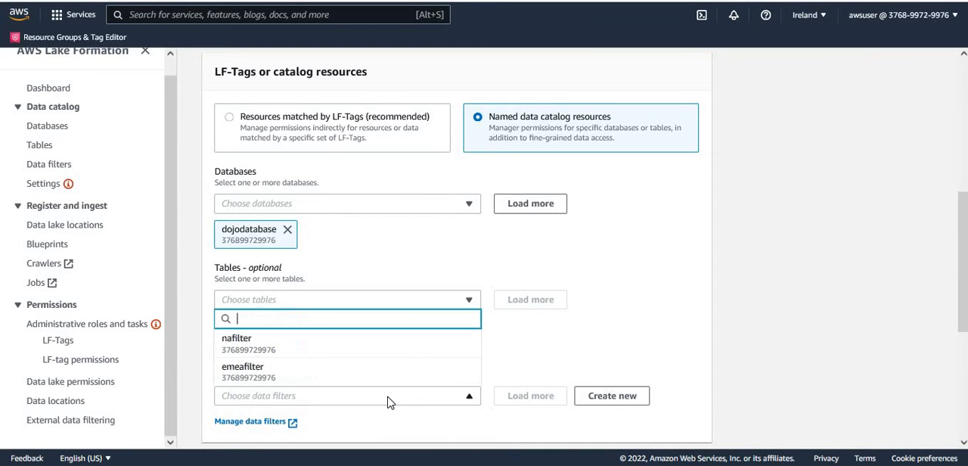
{"action": "left_click", "coordinate": [274, 348]}
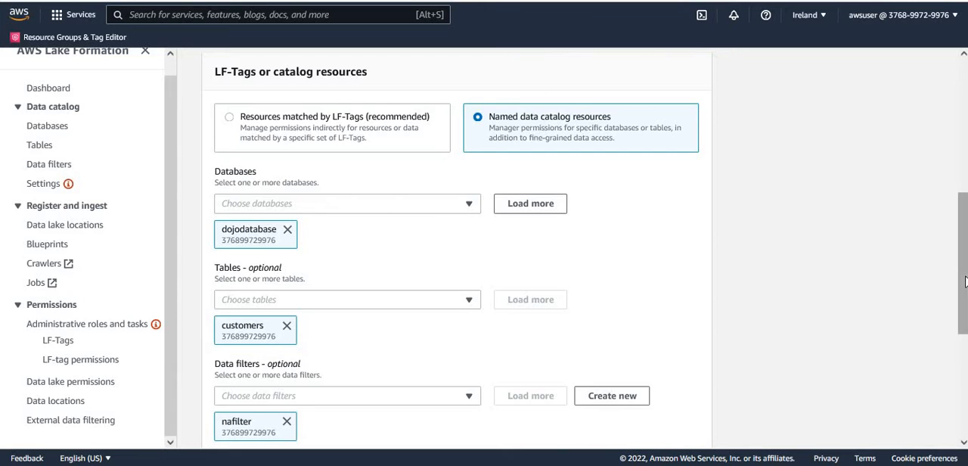
{"action": "scroll", "coordinate": [963, 283], "scroll_direction": "down", "scroll_amount": 1}
{"action": "scroll", "coordinate": [355, 260], "scroll_direction": "down", "scroll_amount": 3}
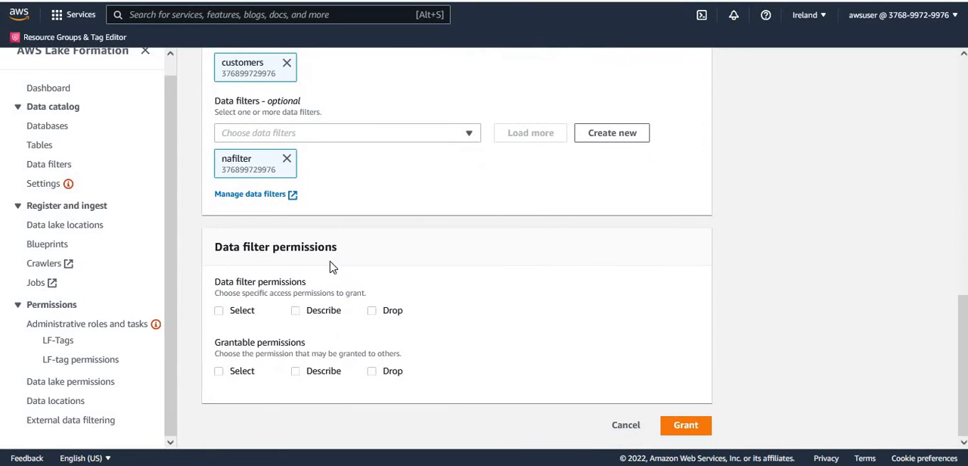
{"action": "left_click", "coordinate": [229, 311]}
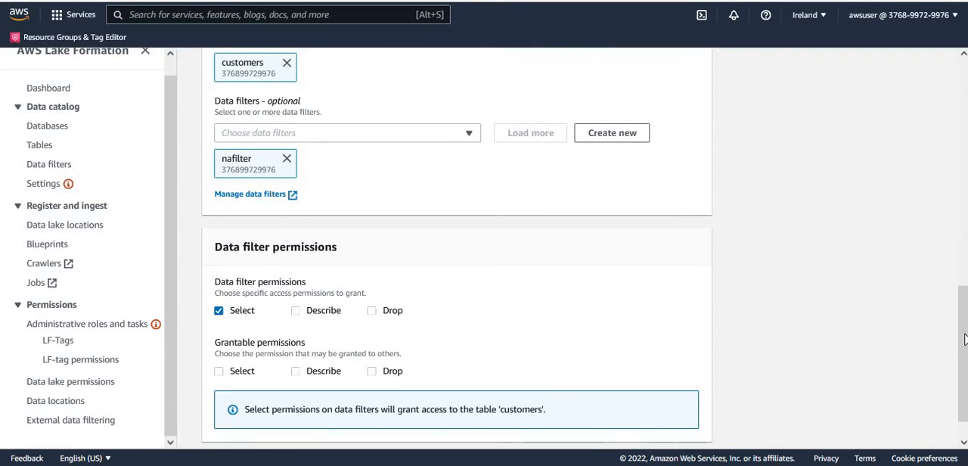
Review the principal, resources and permissions chosen for nauser and grant the data permissions.
{"action": "left_click_drag", "start_coordinate": [963, 337], "coordinate": [962, 130]}
{"action": "scroll", "coordinate": [728, 136], "scroll_direction": "down", "scroll_amount": 2}
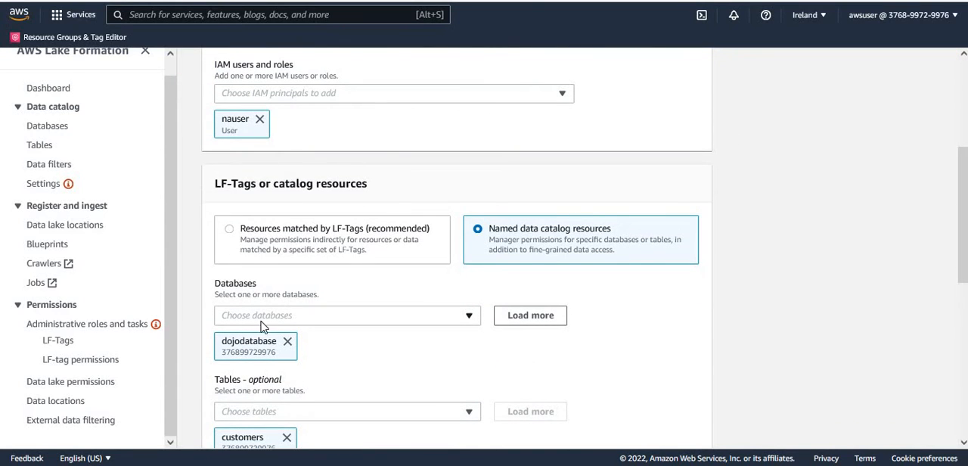
{"action": "scroll", "coordinate": [962, 253], "scroll_direction": "down", "scroll_amount": 4}
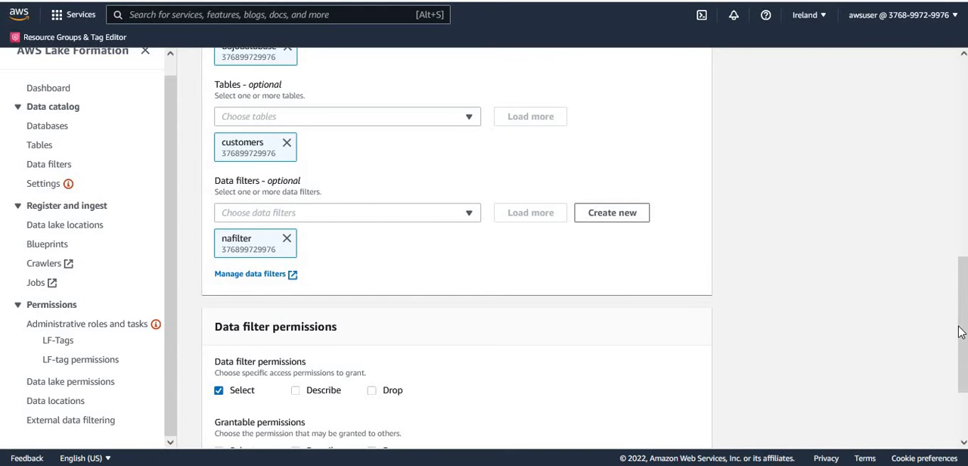
{"action": "scroll", "coordinate": [963, 345], "scroll_direction": "down", "scroll_amount": 3}
{"action": "left_click", "coordinate": [690, 425]}
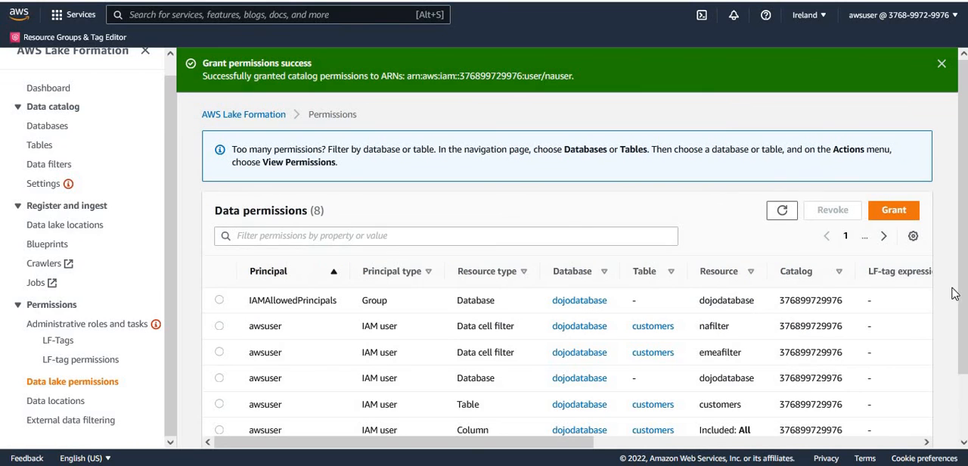
Examine the data permissions list for the emeauser and nauser data filter grants.
{"action": "scroll", "coordinate": [962, 287], "scroll_direction": "down", "scroll_amount": 2}
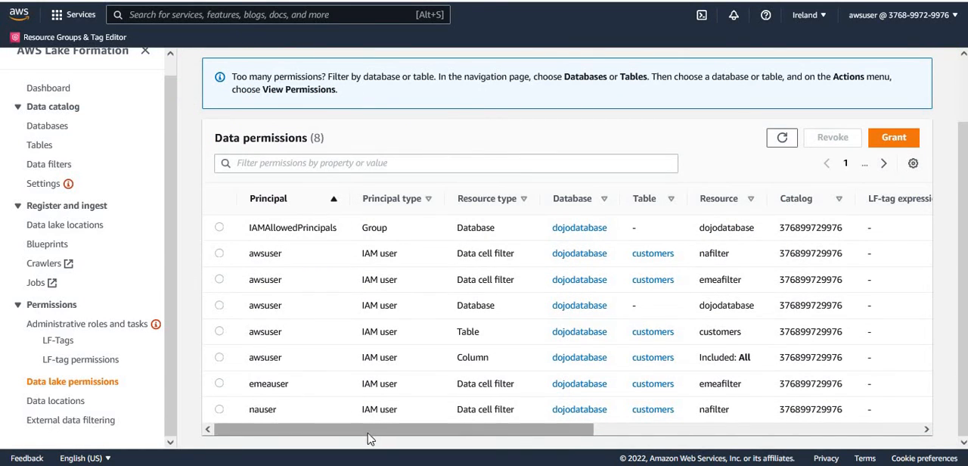
{"action": "left_click_drag", "start_coordinate": [378, 438], "coordinate": [396, 439]}
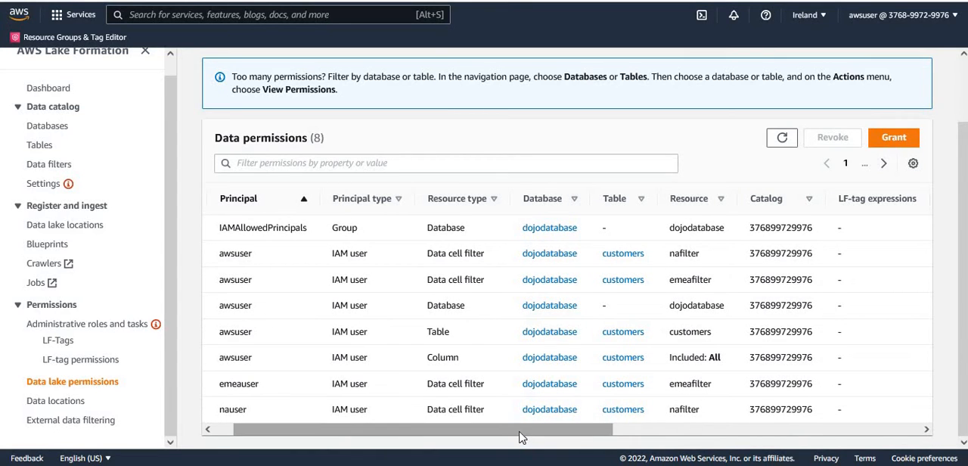
{"action": "left_click_drag", "start_coordinate": [521, 438], "coordinate": [502, 438]}
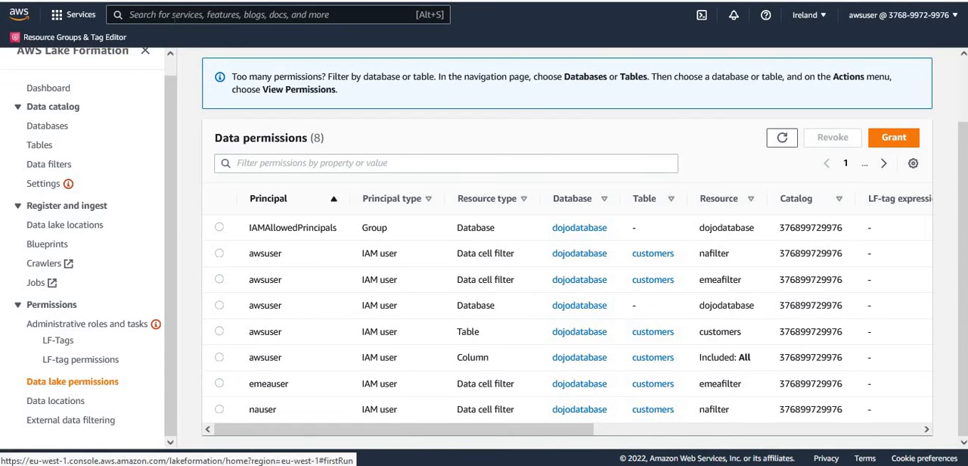
Switch to the Athena query editor through a service search for Athena and check which workgroups are available.
{"action": "left_click", "coordinate": [174, 15]}
{"action": "type", "text": "At"}
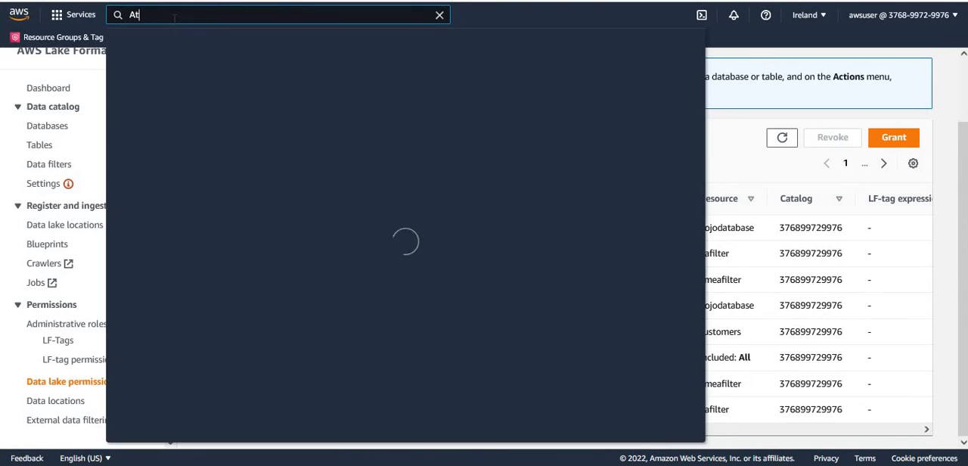
{"action": "type", "text": "hena"}
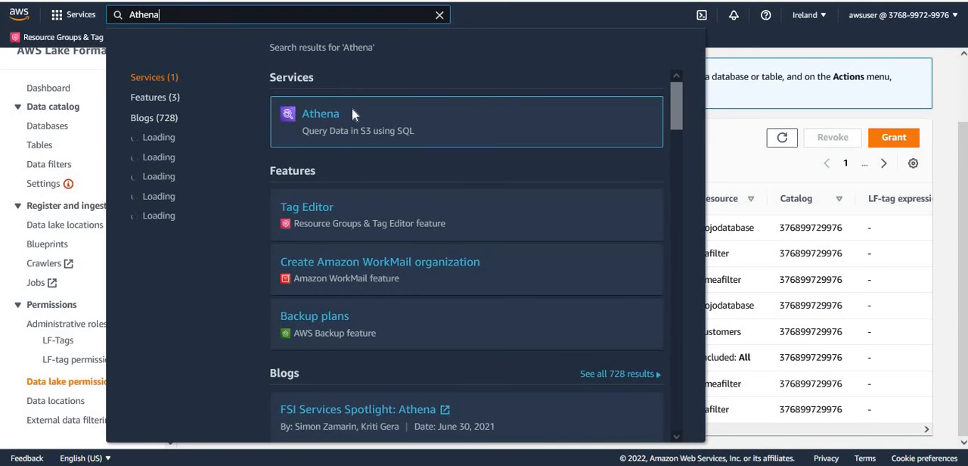
{"action": "left_click", "coordinate": [319, 115]}
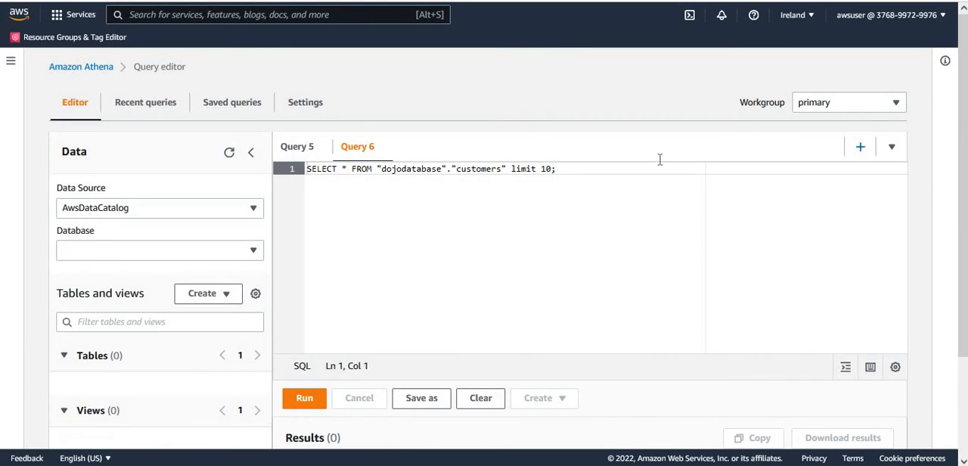
{"action": "left_click", "coordinate": [894, 107]}
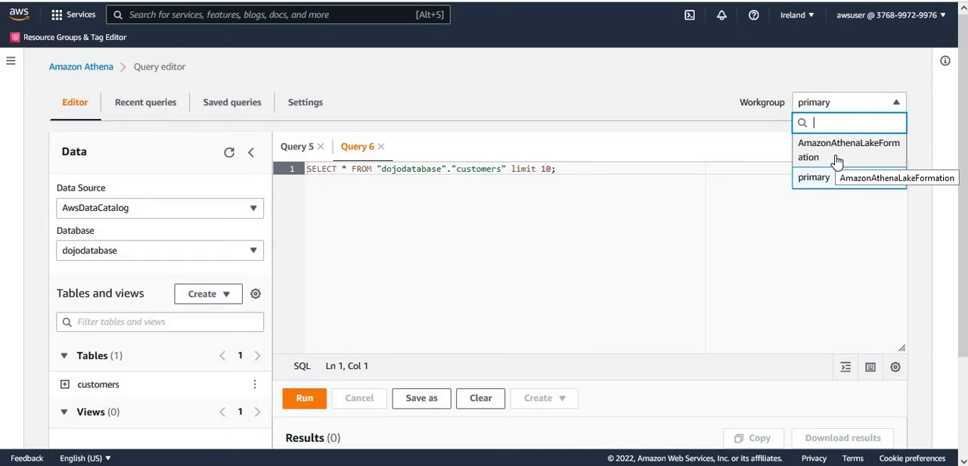
{"action": "left_click", "coordinate": [451, 82]}
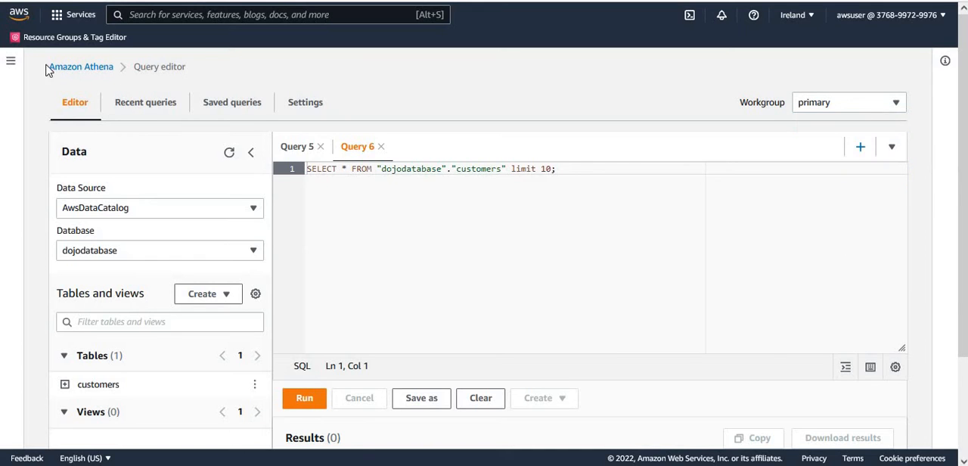
Start creating a new Athena workgroup and name it AmazonAthenaLakeFormation.
{"action": "left_click", "coordinate": [11, 66]}
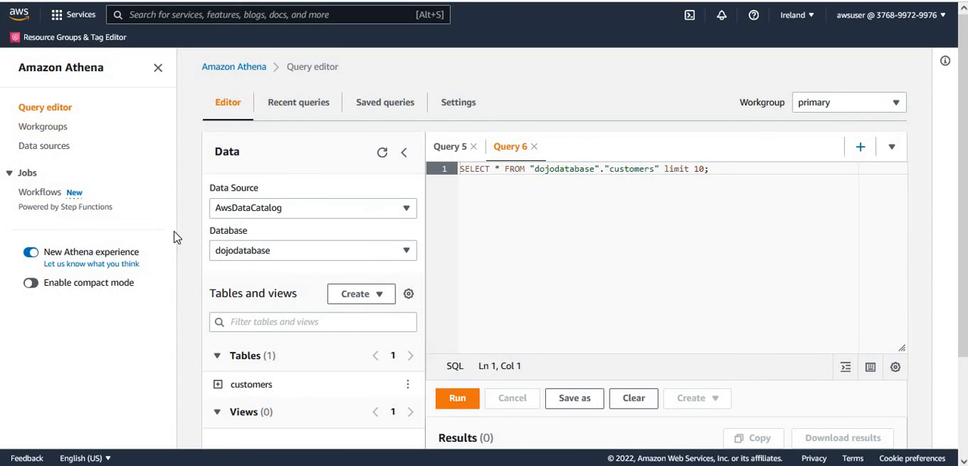
{"action": "left_click", "coordinate": [44, 127]}
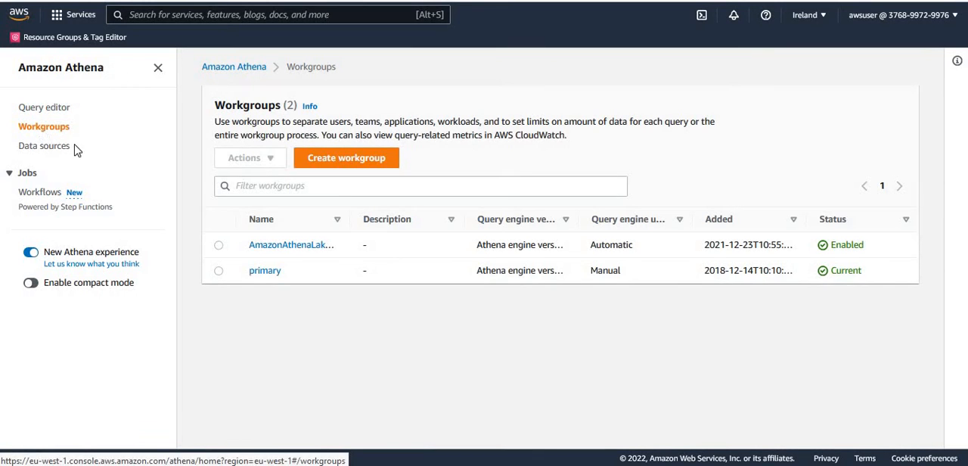
{"action": "left_click", "coordinate": [344, 162]}
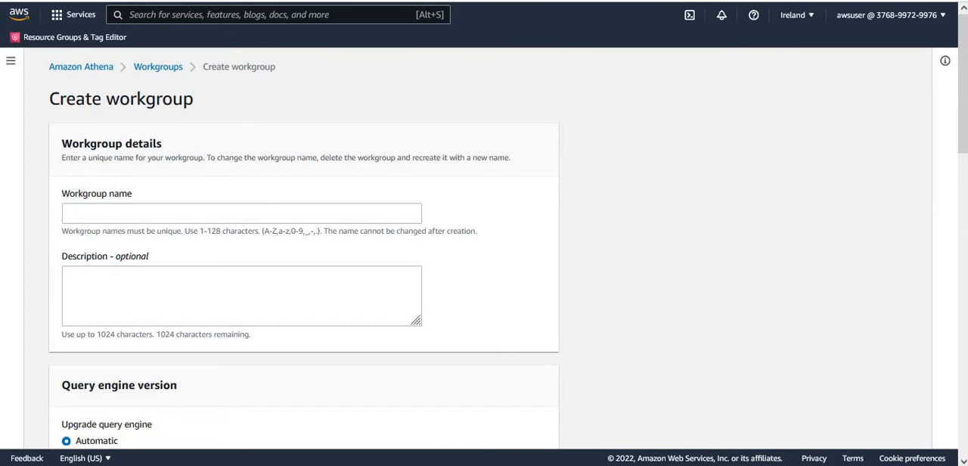
{"action": "left_click", "coordinate": [184, 214]}
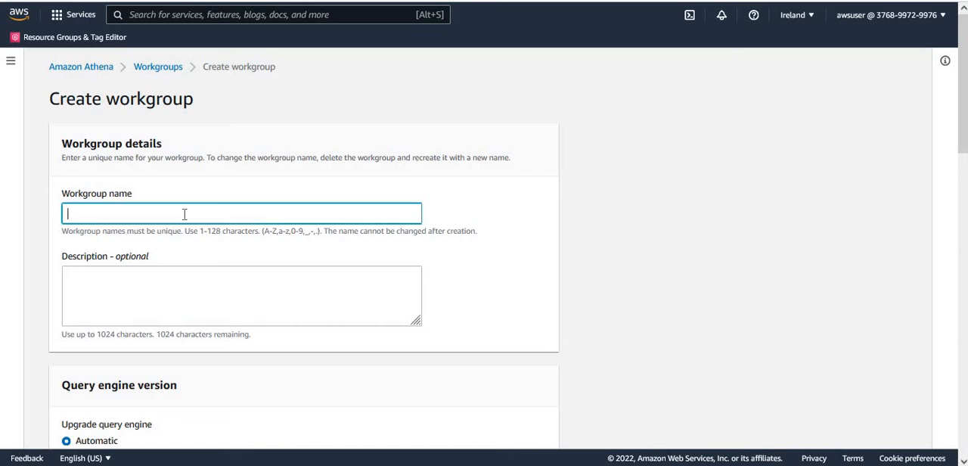
{"action": "type", "text": "AmazonAthenaLakeFormation"}
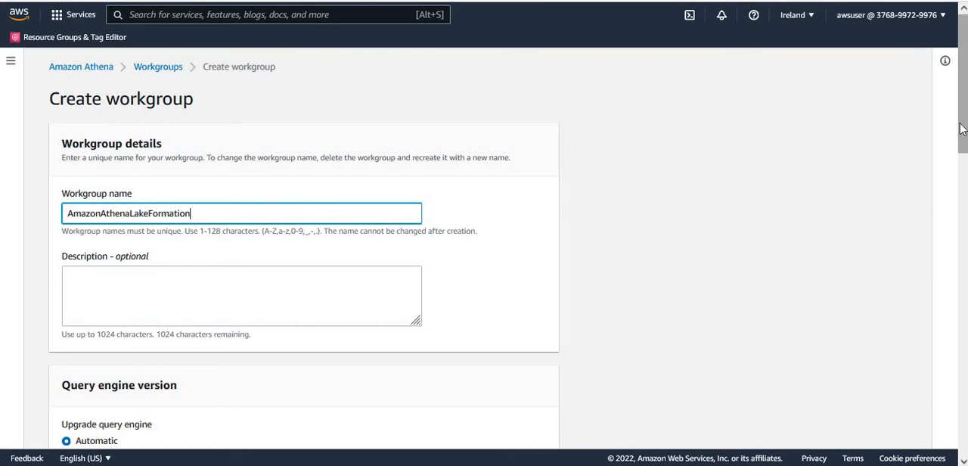
Set the new workgroup's query result location to the athena folder in the dojo-glue-lake-01 bucket.
{"action": "scroll", "coordinate": [273, 185], "scroll_direction": "down", "scroll_amount": 4}
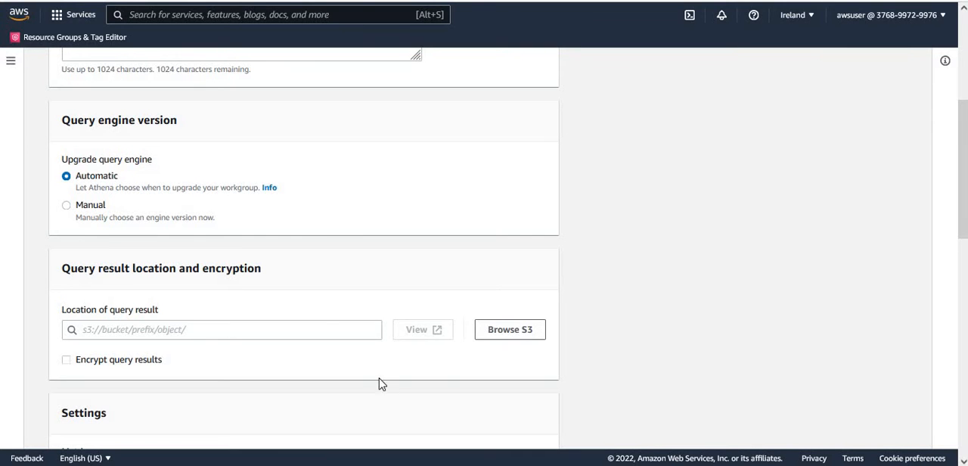
{"action": "left_click", "coordinate": [511, 336]}
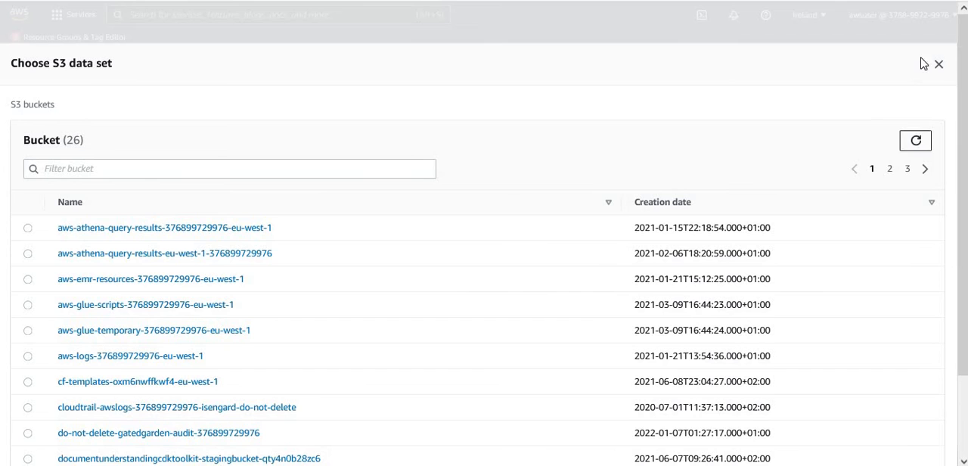
{"action": "left_click", "coordinate": [939, 65]}
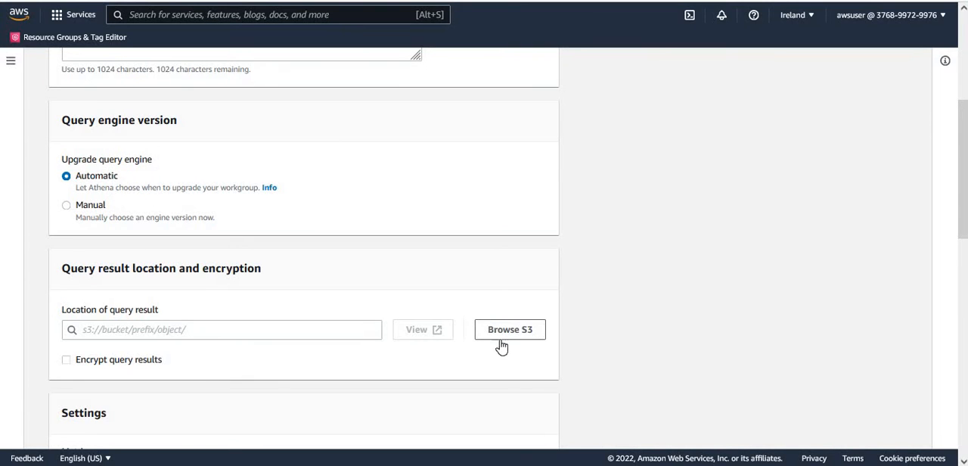
{"action": "left_click", "coordinate": [525, 333]}
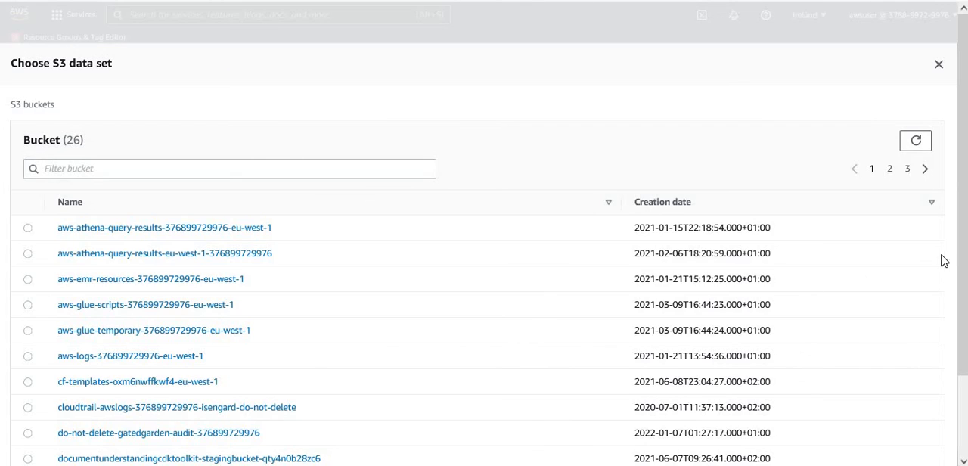
{"action": "left_click_drag", "start_coordinate": [962, 267], "coordinate": [964, 348]}
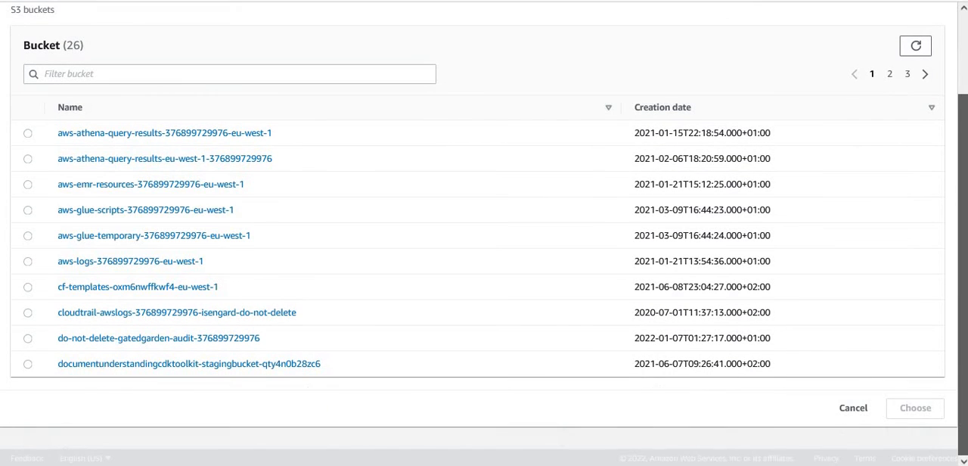
{"action": "left_click", "coordinate": [891, 76]}
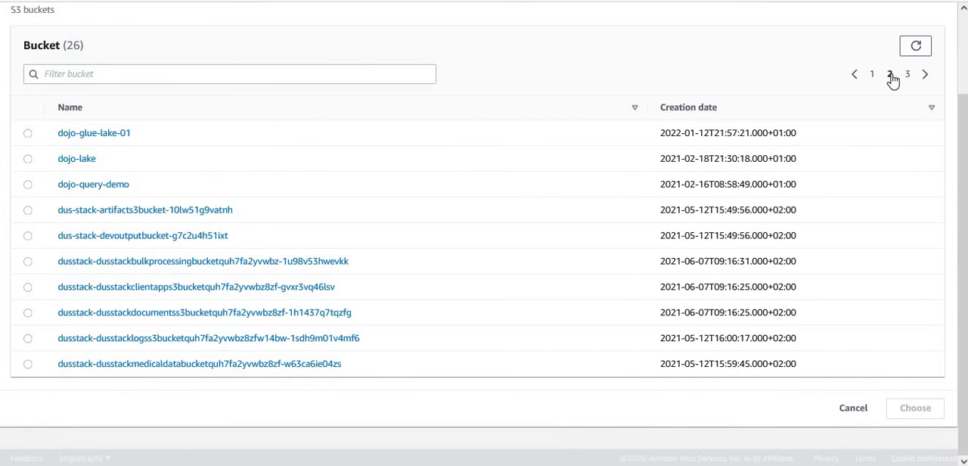
{"action": "left_click", "coordinate": [103, 138]}
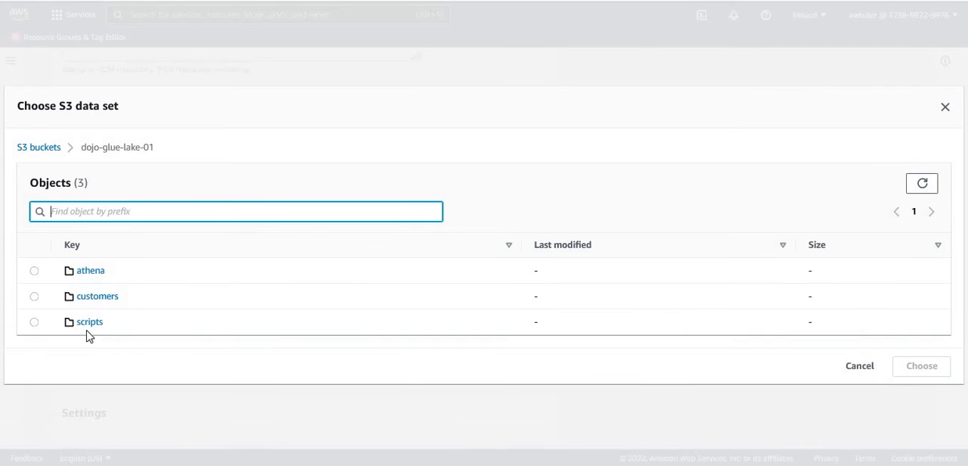
{"action": "left_click", "coordinate": [34, 271]}
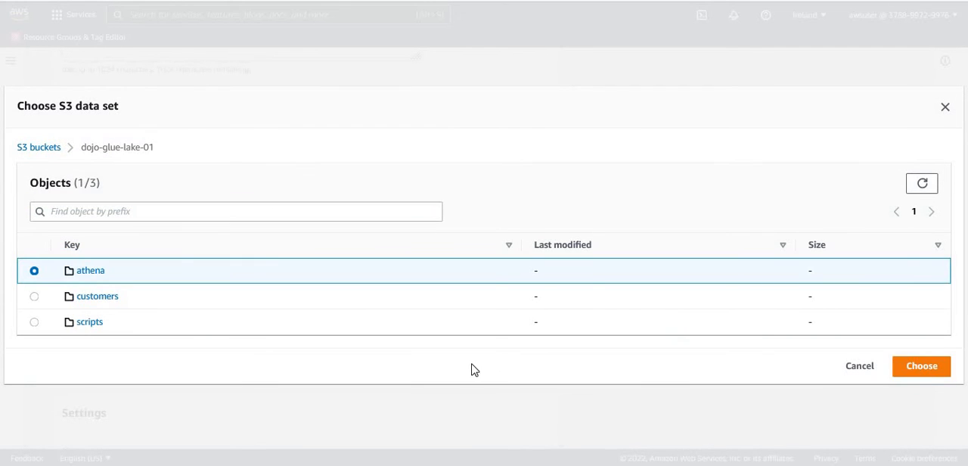
{"action": "left_click", "coordinate": [921, 366]}
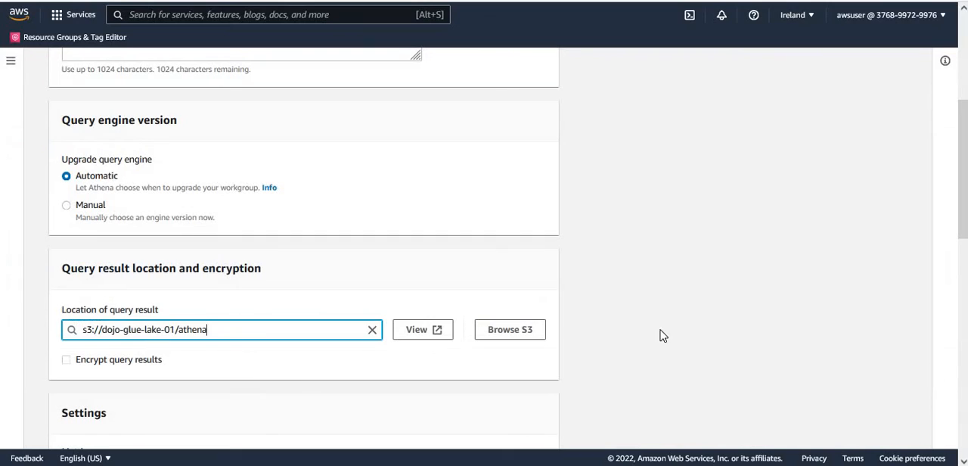
Cancel the creation of the new workgroup and return to the workgroup list.
{"action": "double_click", "coordinate": [195, 332]}
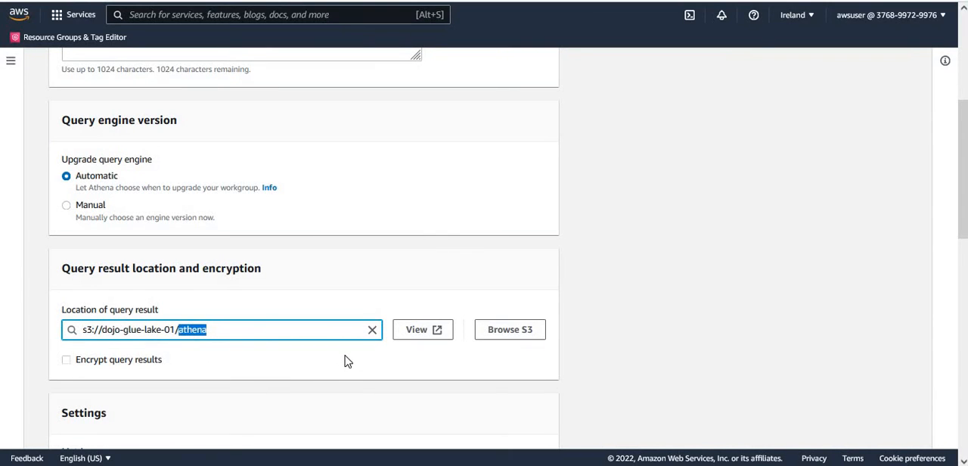
{"action": "double_click", "coordinate": [138, 329]}
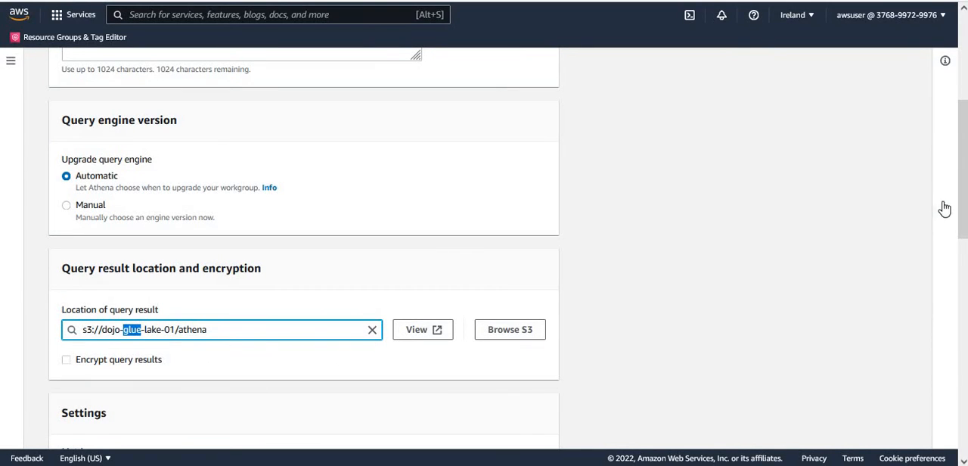
{"action": "left_click_drag", "start_coordinate": [962, 201], "coordinate": [962, 420]}
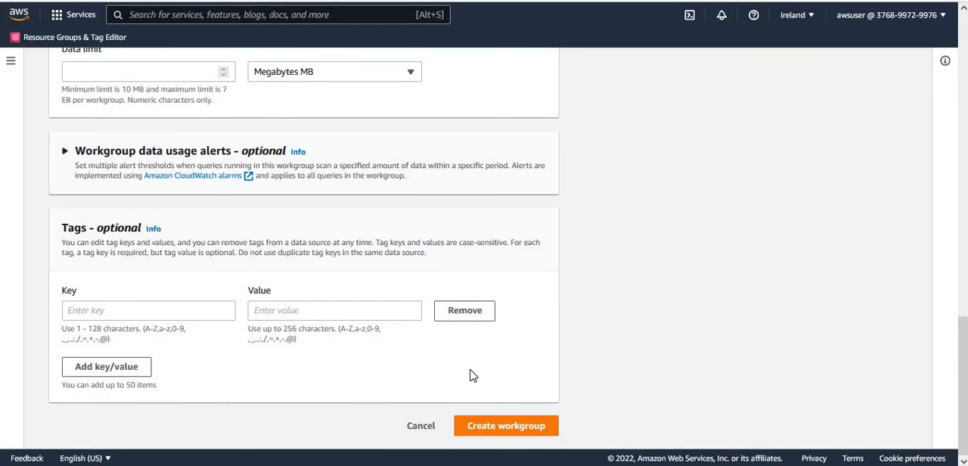
{"action": "left_click", "coordinate": [414, 434]}
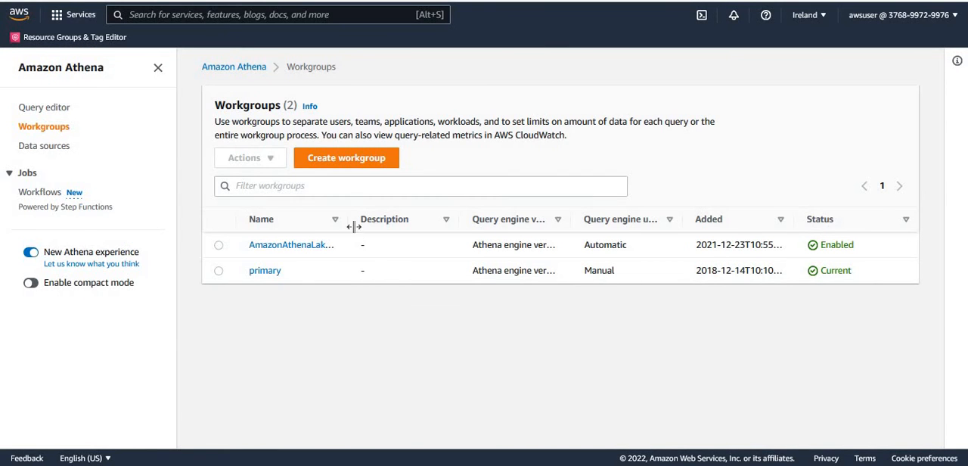
Widen the name column in the workgroup list and open the existing AmazonAthenaLakeFormation workgroup for editing.
{"action": "left_click_drag", "start_coordinate": [347, 219], "coordinate": [441, 233]}
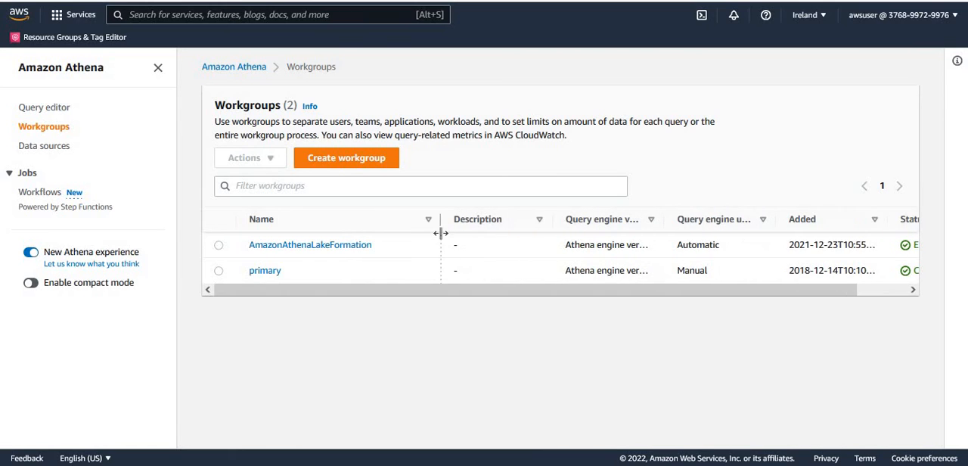
{"action": "left_click", "coordinate": [218, 245]}
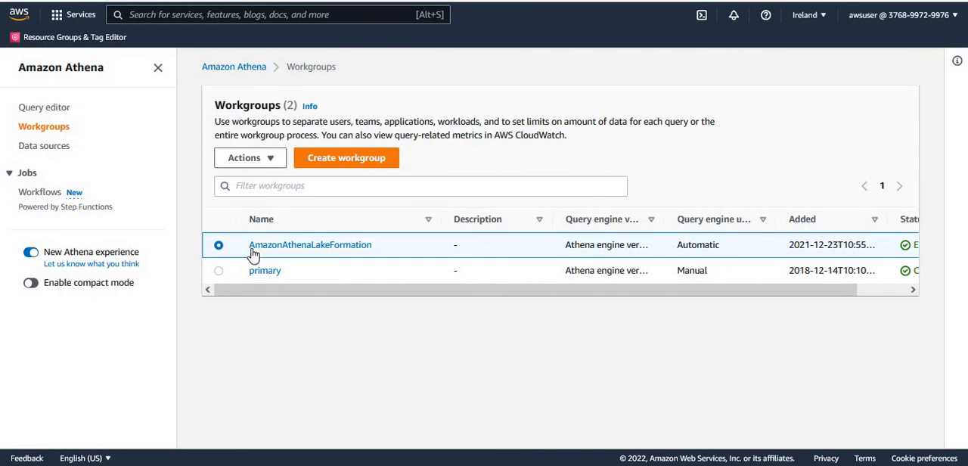
{"action": "left_click", "coordinate": [266, 159]}
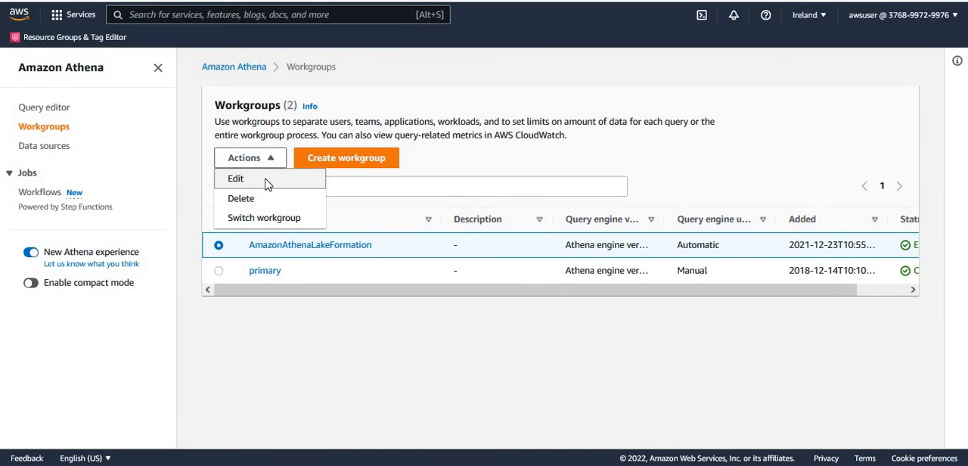
{"action": "left_click", "coordinate": [266, 182]}
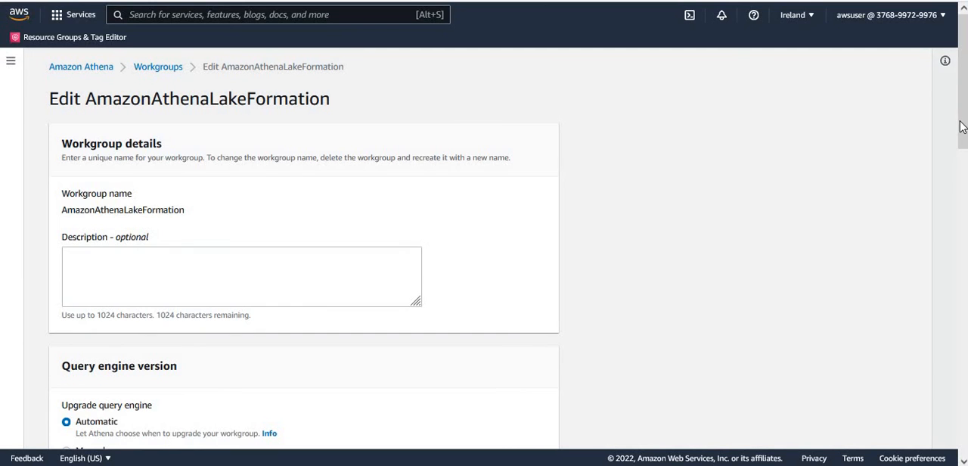
Set the AmazonAthenaLakeFormation workgroup's query result location to s3://dojo-glue-lake-01/athena and save the changes.
{"action": "scroll", "coordinate": [962, 127], "scroll_direction": "down", "scroll_amount": 4}
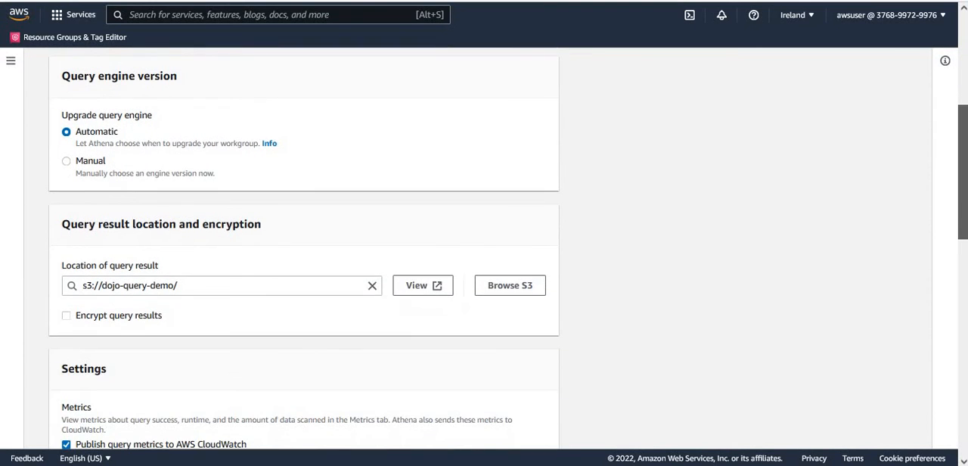
{"action": "left_click", "coordinate": [195, 288]}
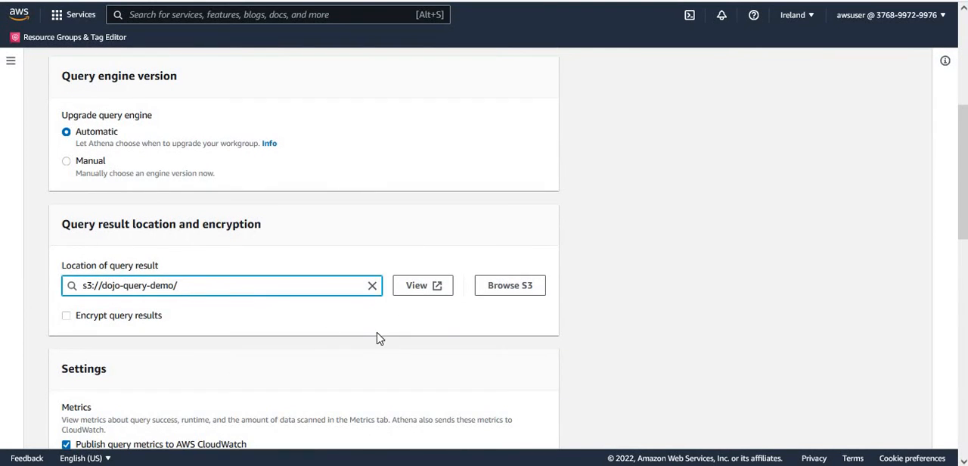
{"action": "left_click", "coordinate": [529, 294]}
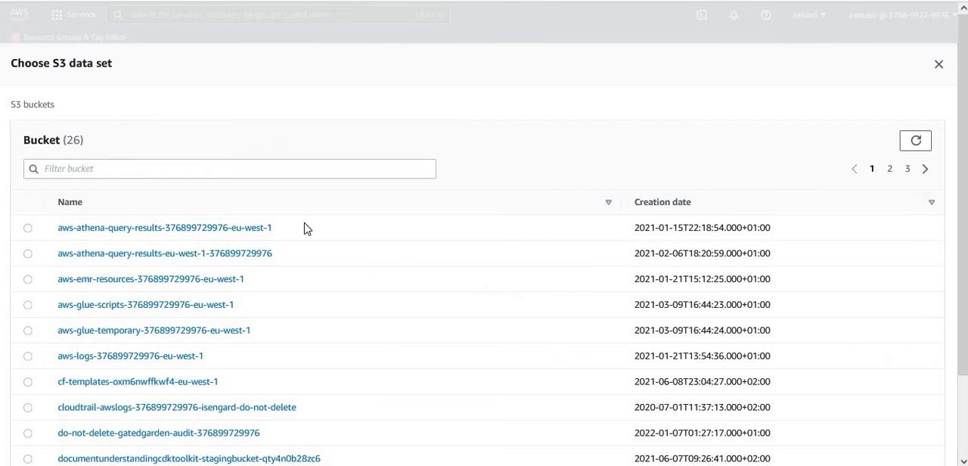
{"action": "left_click", "coordinate": [891, 168]}
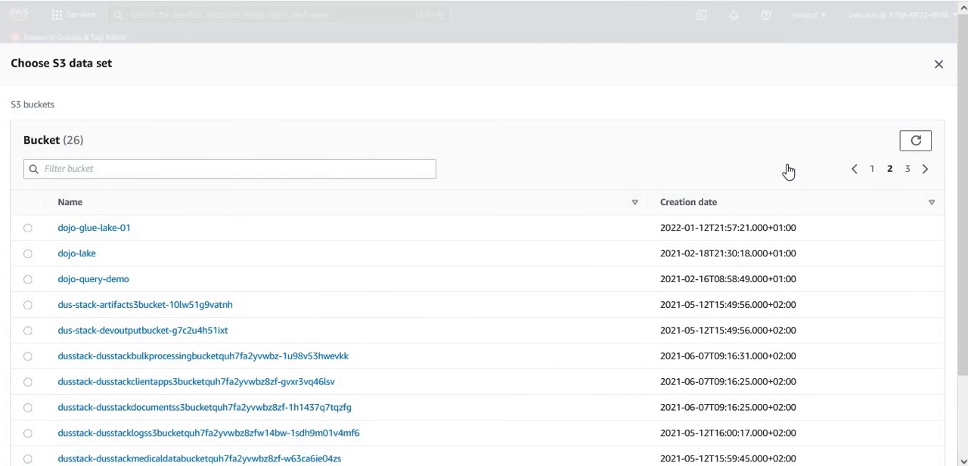
{"action": "left_click", "coordinate": [101, 228]}
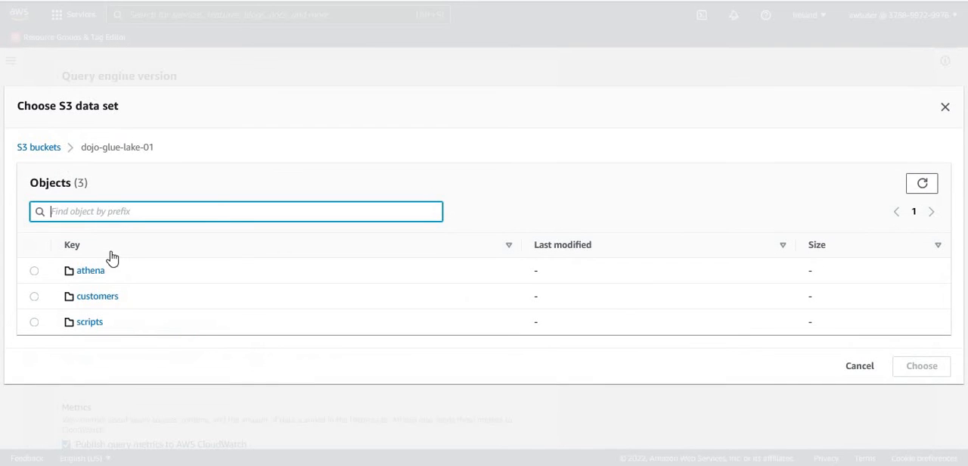
{"action": "left_click", "coordinate": [34, 270]}
{"action": "left_click", "coordinate": [933, 370]}
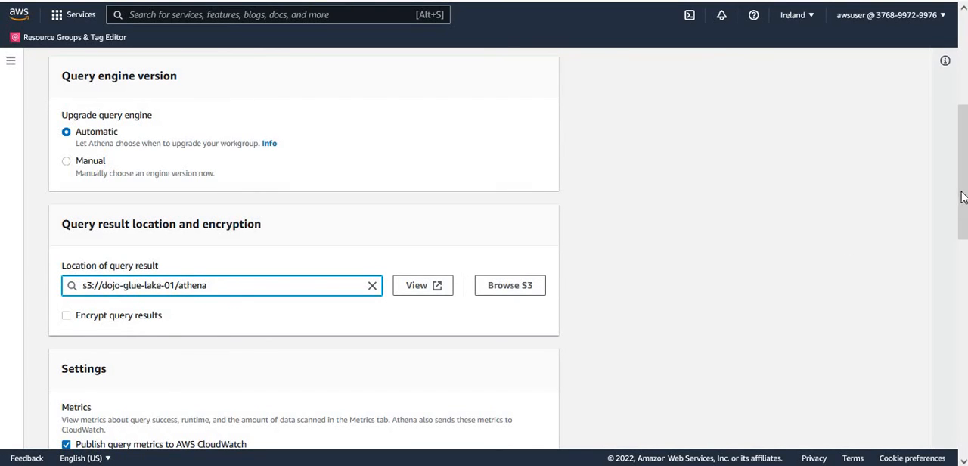
{"action": "left_click_drag", "start_coordinate": [959, 189], "coordinate": [962, 356]}
{"action": "scroll", "coordinate": [574, 449], "scroll_direction": "down", "scroll_amount": 2}
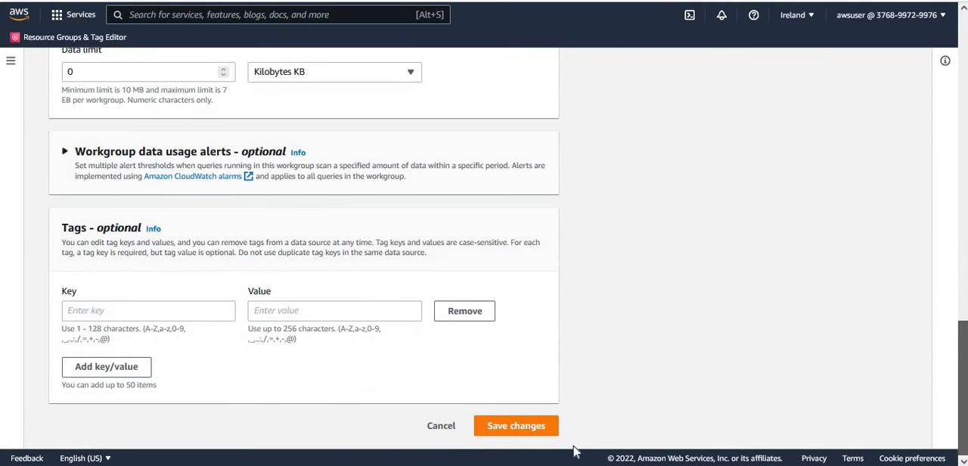
{"action": "left_click", "coordinate": [514, 429]}
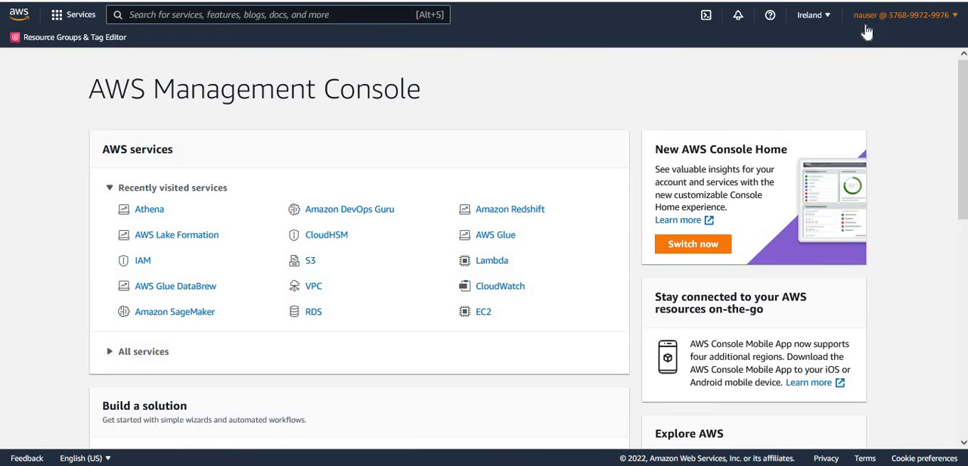
In the nauser console session, switch to the Athena query editor, dismiss the new-experience banner and open its query settings.
{"action": "left_click", "coordinate": [148, 214]}
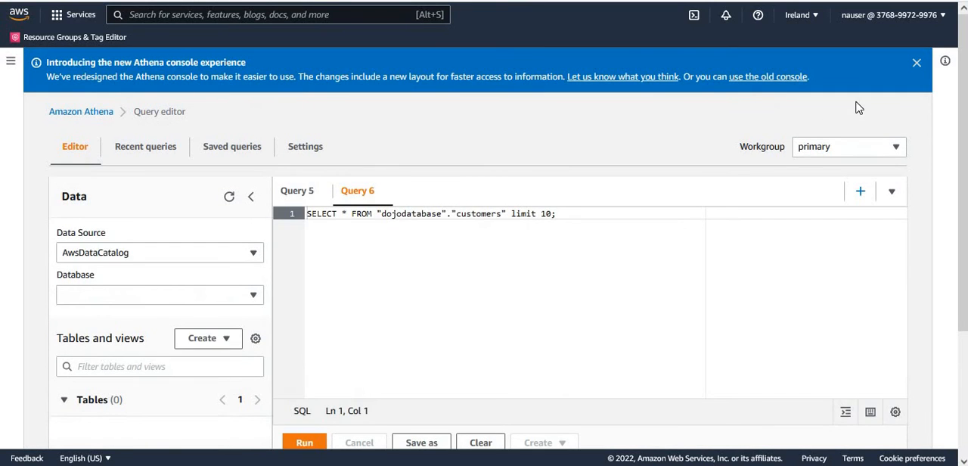
{"action": "left_click", "coordinate": [917, 64]}
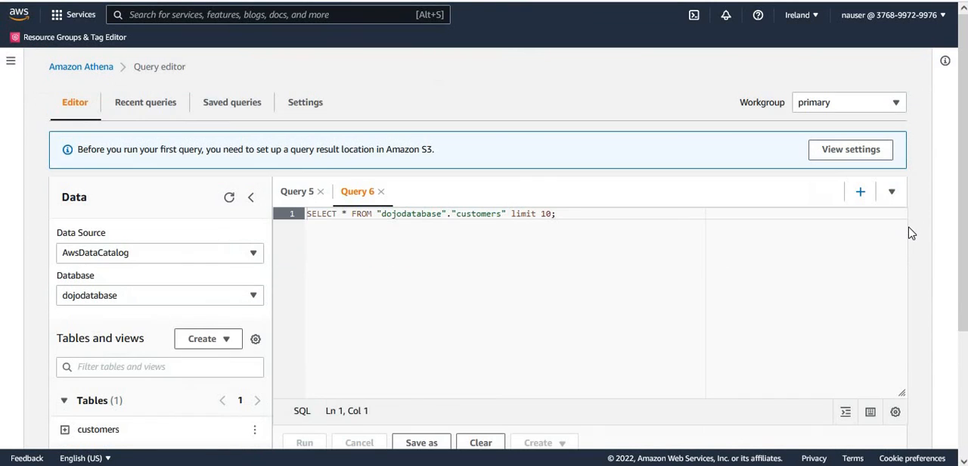
{"action": "left_click", "coordinate": [305, 104]}
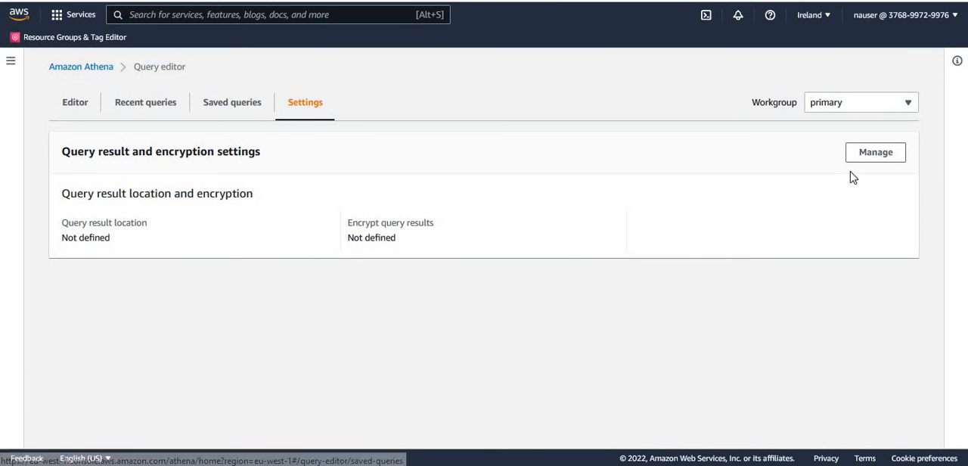
Set the query result location to s3://dojo-glue-lake-01/athena in nauser's query editor settings and save it.
{"action": "left_click", "coordinate": [871, 158]}
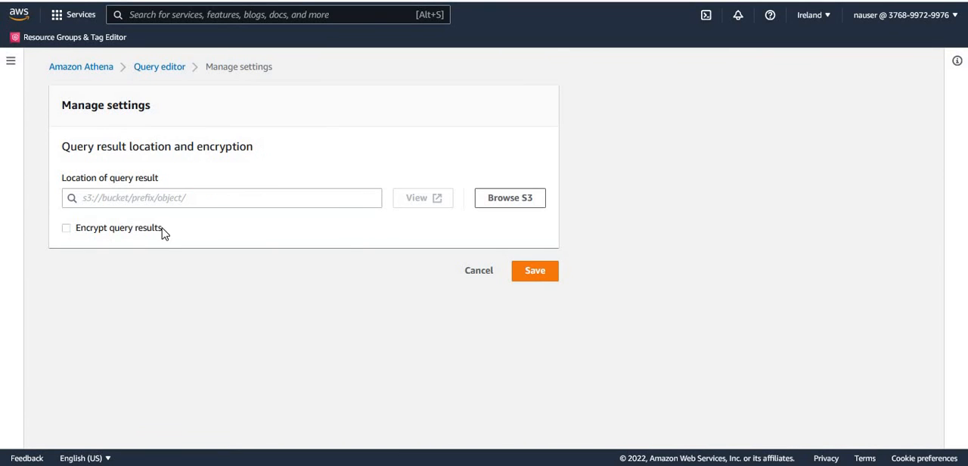
{"action": "left_click", "coordinate": [115, 195]}
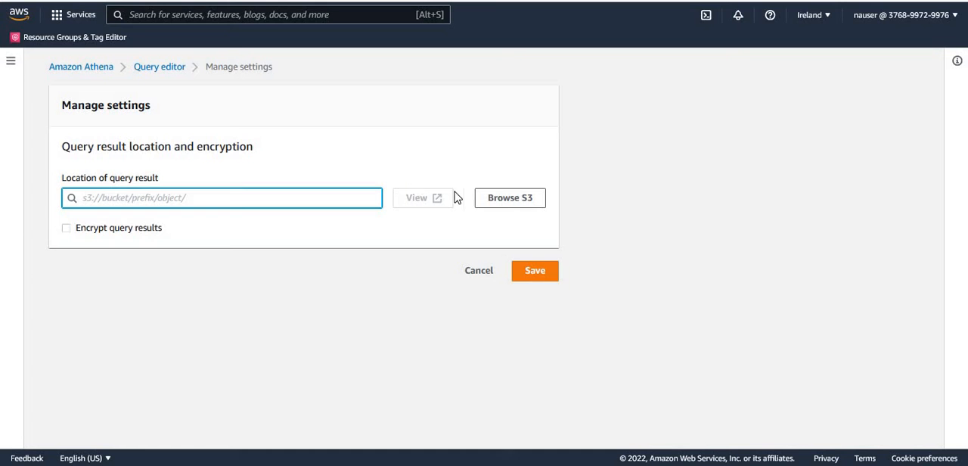
{"action": "left_click", "coordinate": [525, 204]}
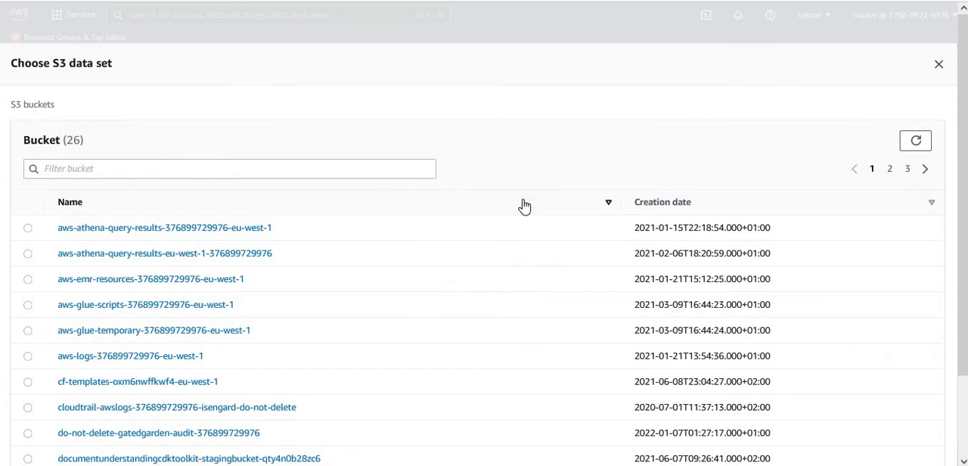
{"action": "left_click", "coordinate": [889, 169]}
{"action": "left_click", "coordinate": [89, 234]}
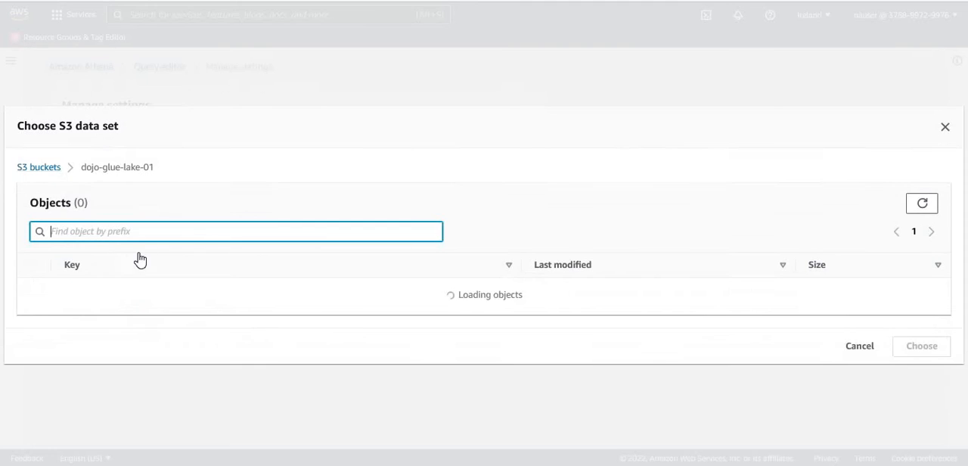
{"action": "left_click", "coordinate": [34, 278]}
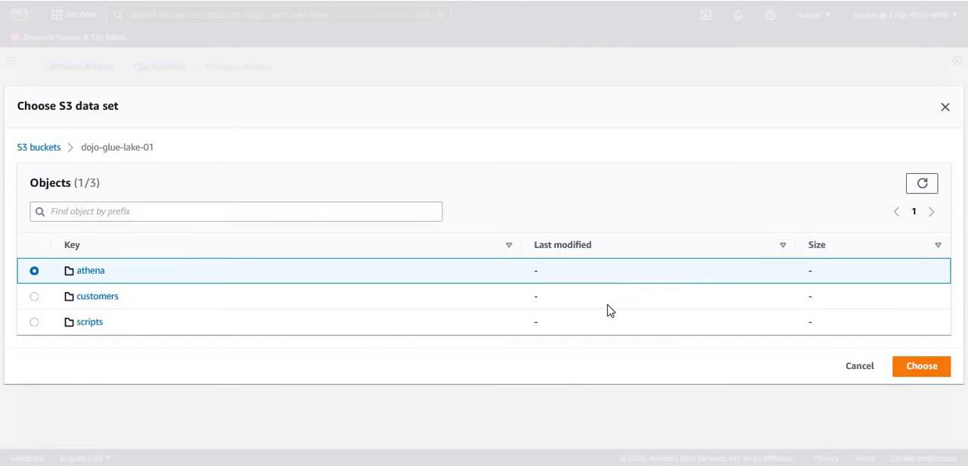
{"action": "left_click", "coordinate": [918, 367]}
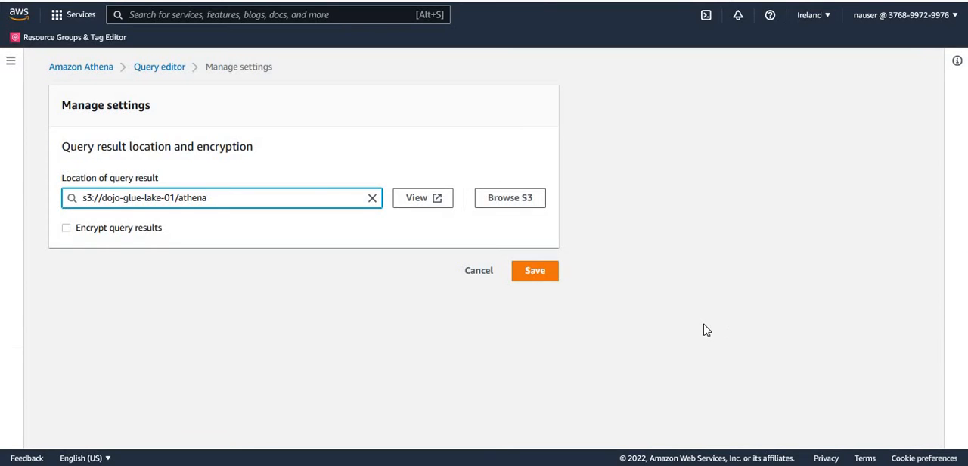
{"action": "left_click", "coordinate": [530, 274]}
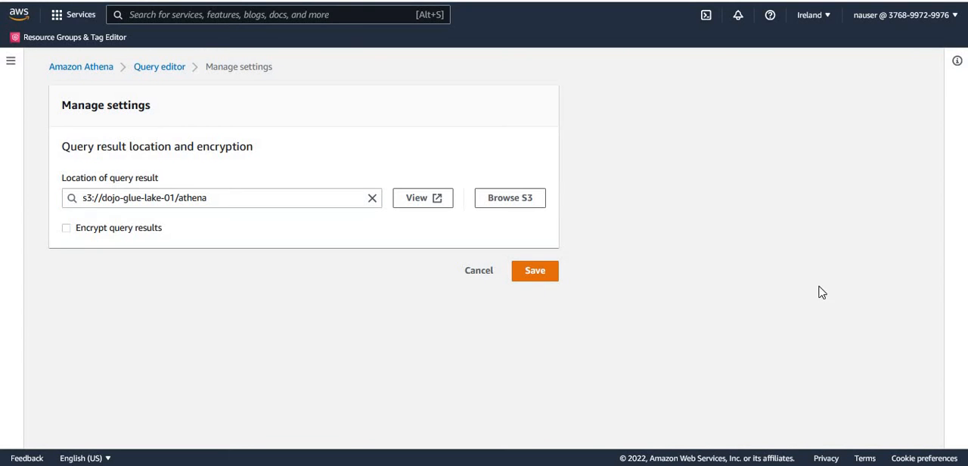
{"action": "left_click", "coordinate": [212, 199]}
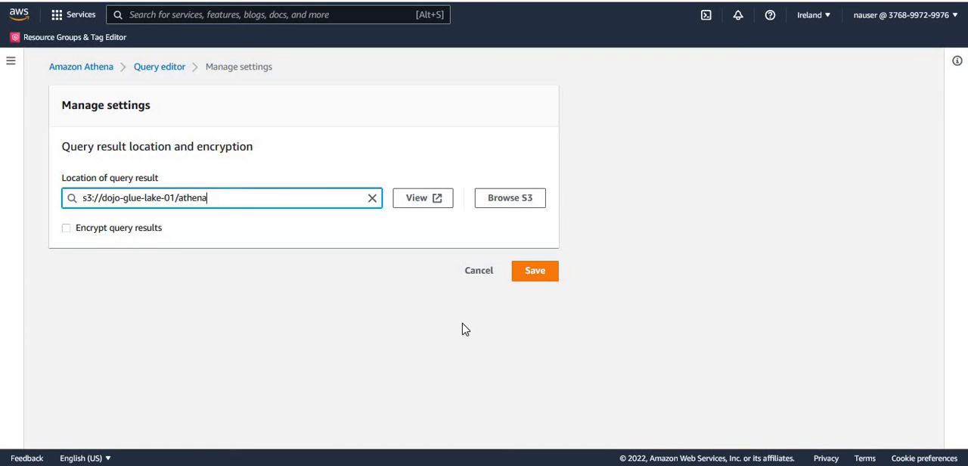
{"action": "left_click", "coordinate": [536, 273]}
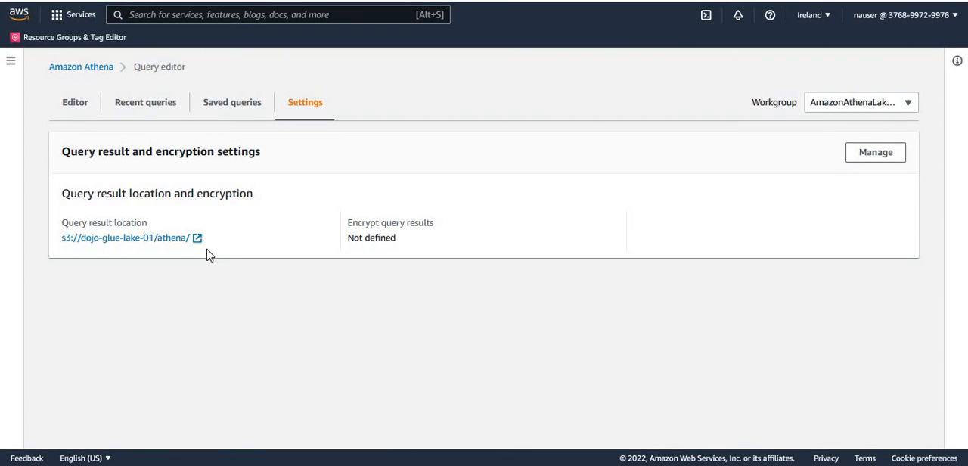
Return to nauser's query editor, select the AmazonAthenaLakeFormation workgroup and dismiss the workgroup notification.
{"action": "left_click", "coordinate": [76, 110]}
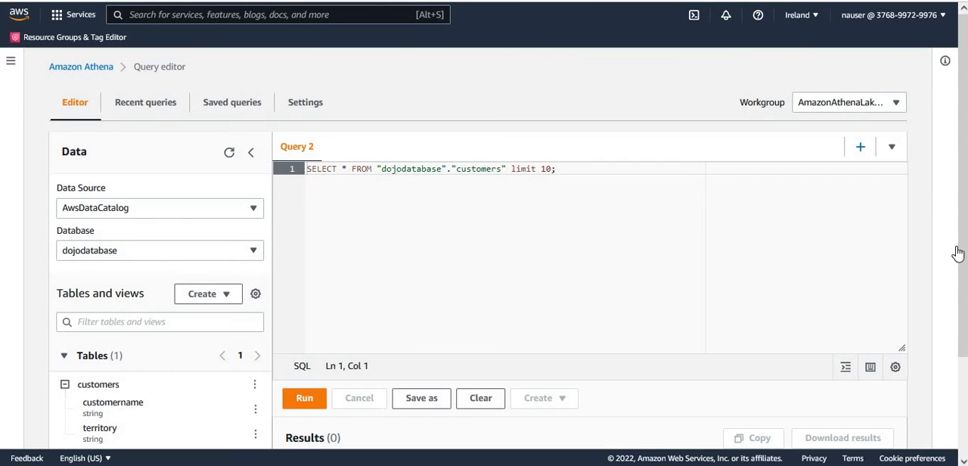
{"action": "scroll", "coordinate": [957, 253], "scroll_direction": "down", "scroll_amount": 2}
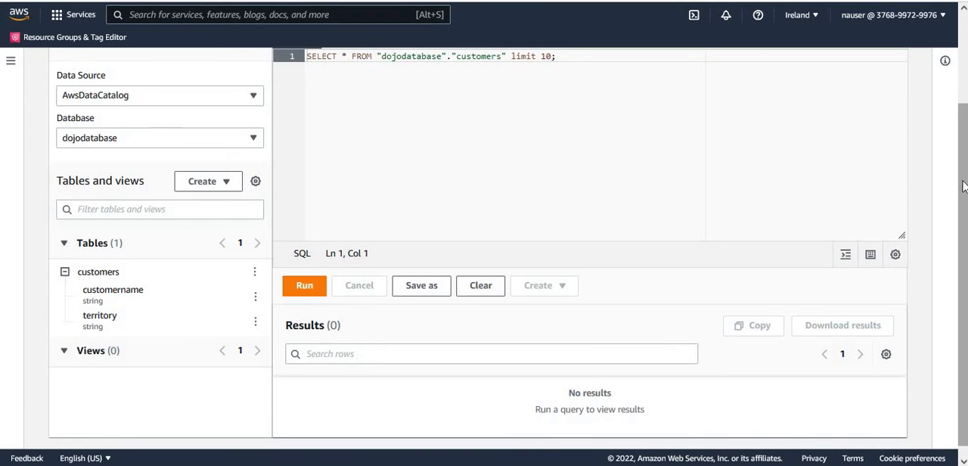
{"action": "left_click_drag", "start_coordinate": [959, 193], "coordinate": [960, 90]}
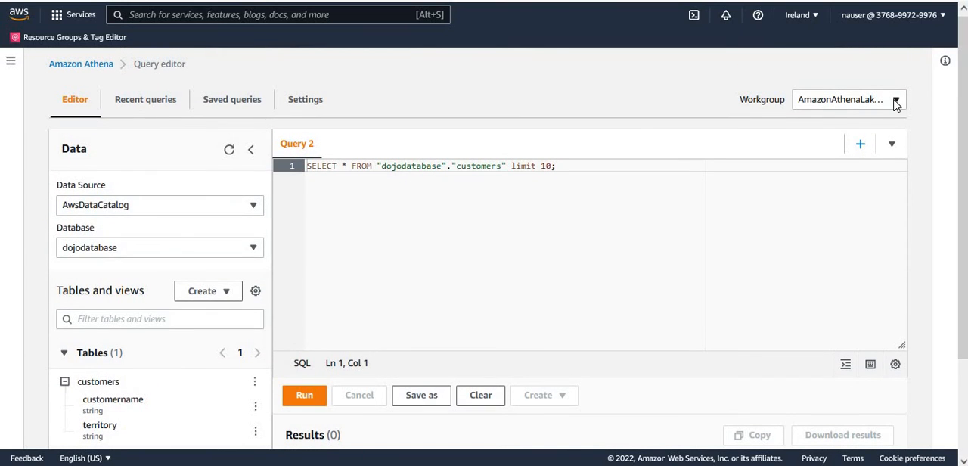
{"action": "left_click", "coordinate": [895, 99]}
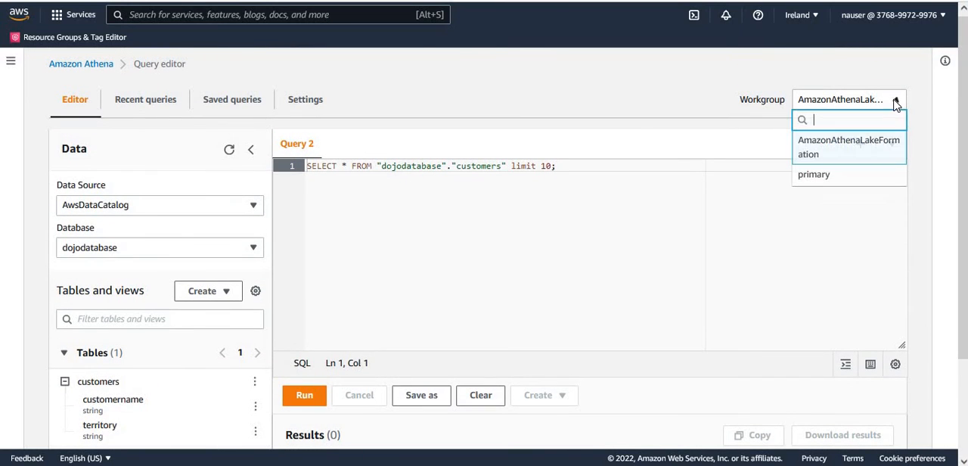
{"action": "left_click", "coordinate": [873, 146]}
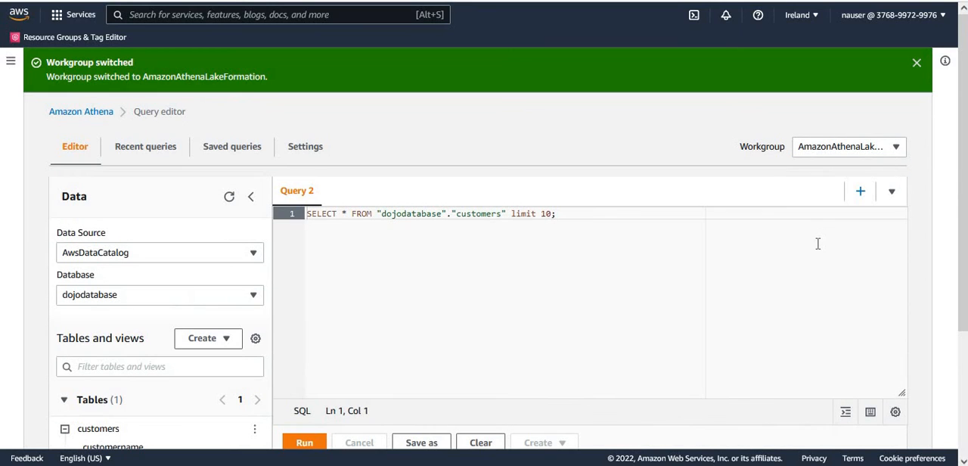
{"action": "left_click", "coordinate": [916, 64]}
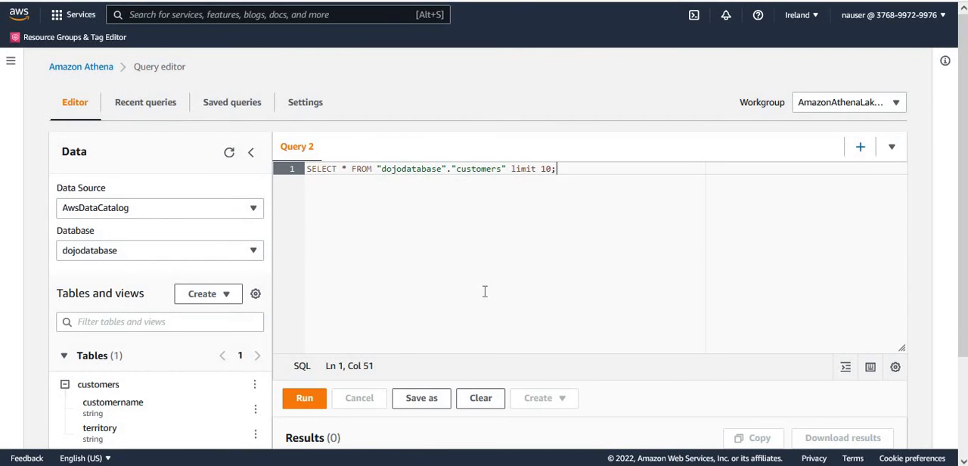
Run the SELECT query on the dojodatabase customers table with limit 10 as nauser and review its results.
{"action": "left_click", "coordinate": [304, 397]}
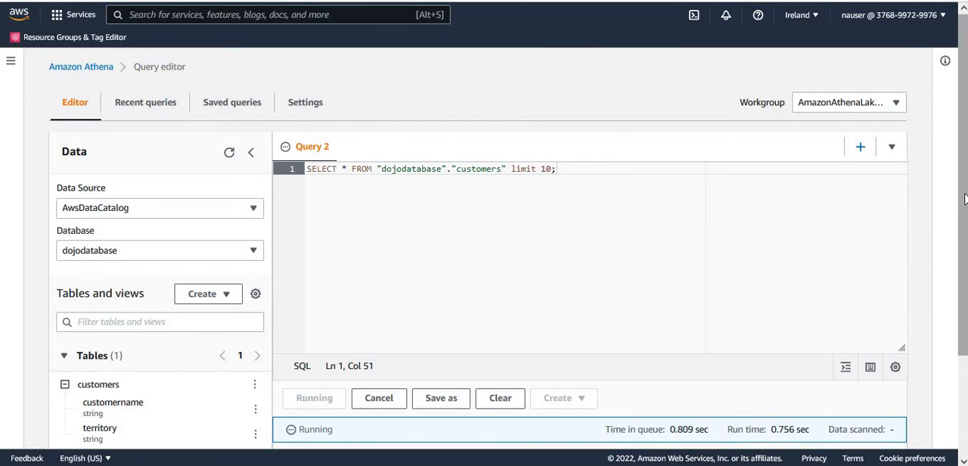
{"action": "scroll", "coordinate": [964, 329], "scroll_direction": "down", "scroll_amount": 3}
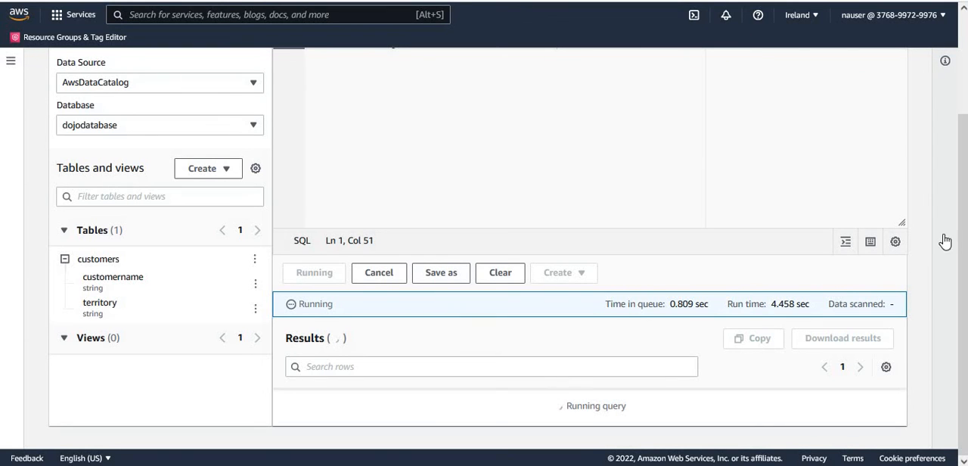
{"action": "left_click_drag", "start_coordinate": [965, 262], "coordinate": [965, 223]}
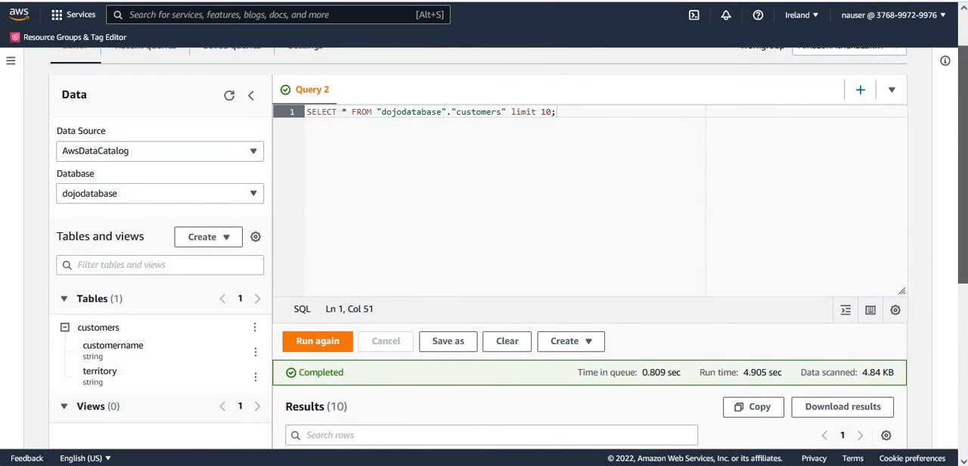
{"action": "scroll", "coordinate": [965, 144], "scroll_direction": "down", "scroll_amount": 4}
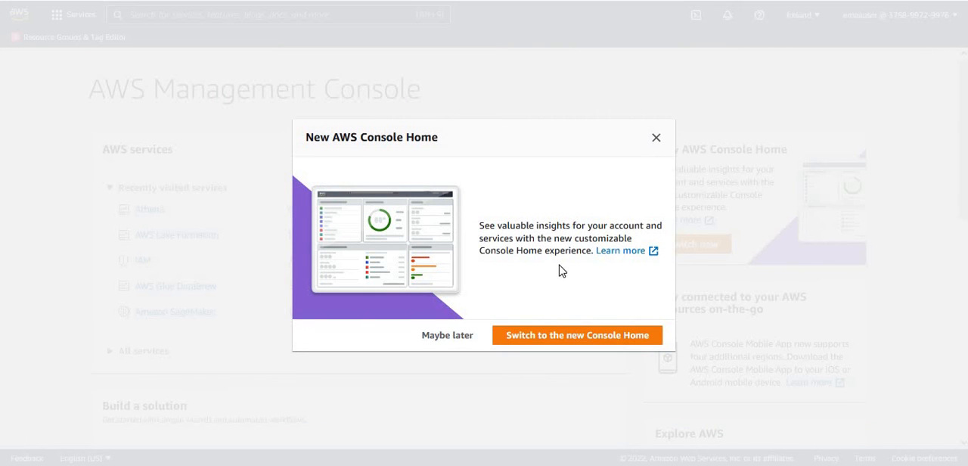
In the emeauser console session, decline the new Console Home, open Athena and dismiss the new-experience banner.
{"action": "left_click", "coordinate": [441, 337]}
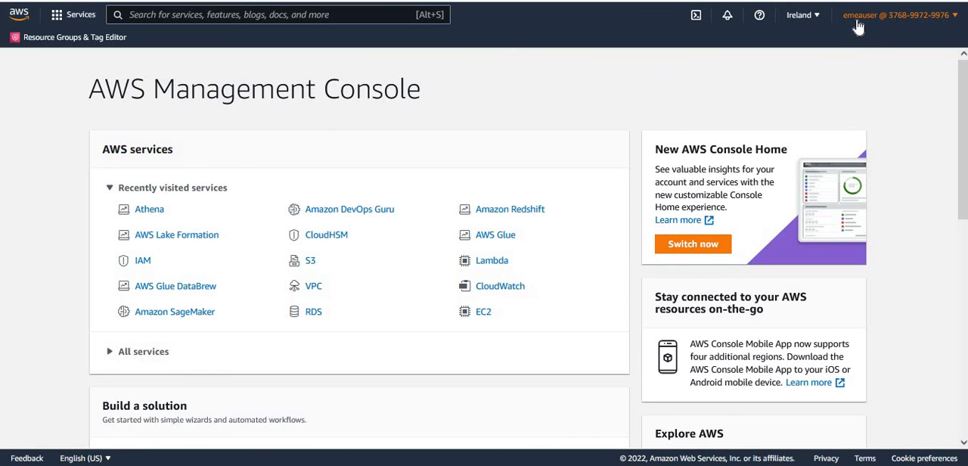
{"action": "left_click", "coordinate": [148, 215]}
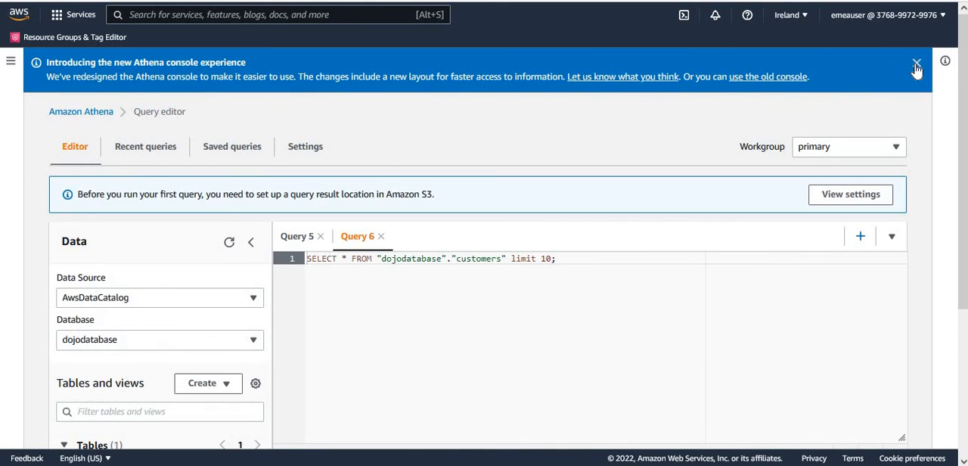
{"action": "left_click", "coordinate": [915, 64]}
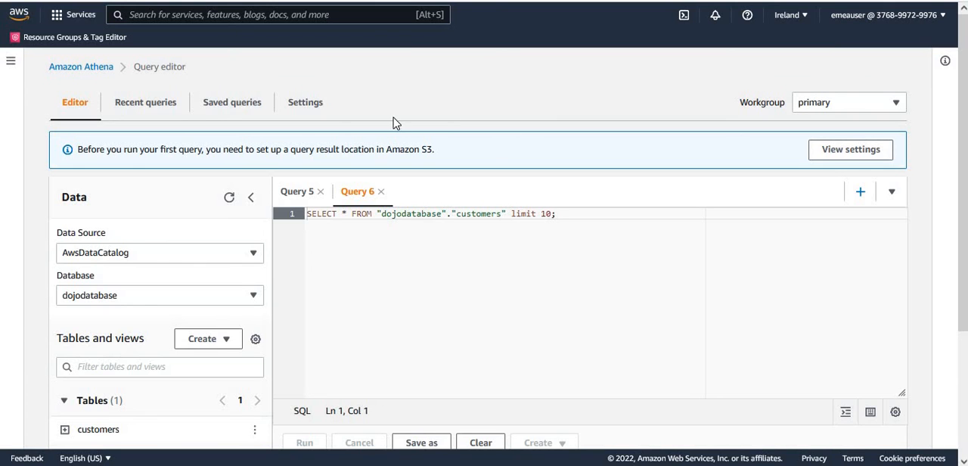
Set emeauser's query result location to the athena folder of the dojo-glue-lake-01 bucket, save it and dismiss the notification.
{"action": "left_click", "coordinate": [307, 108]}
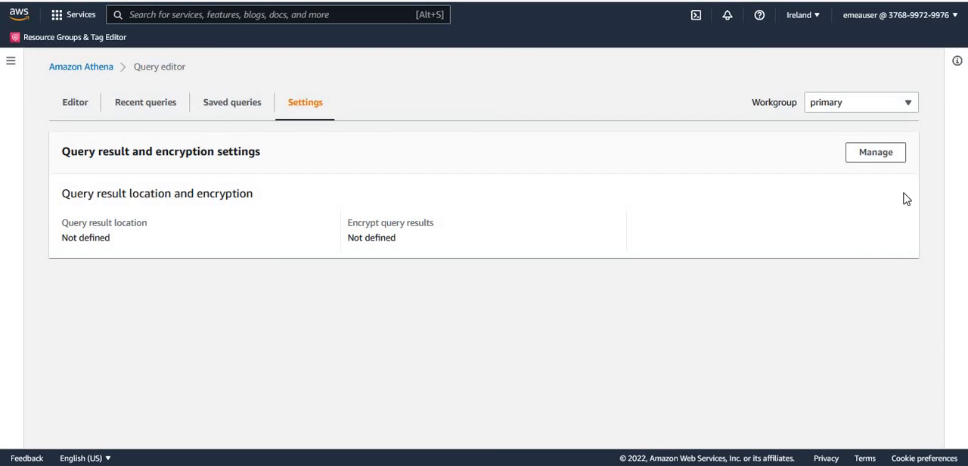
{"action": "left_click", "coordinate": [877, 154]}
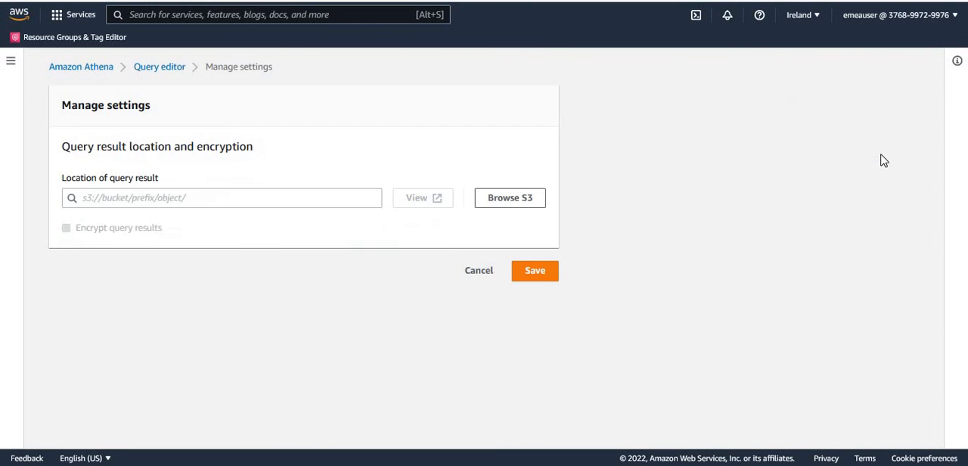
{"action": "left_click", "coordinate": [478, 274]}
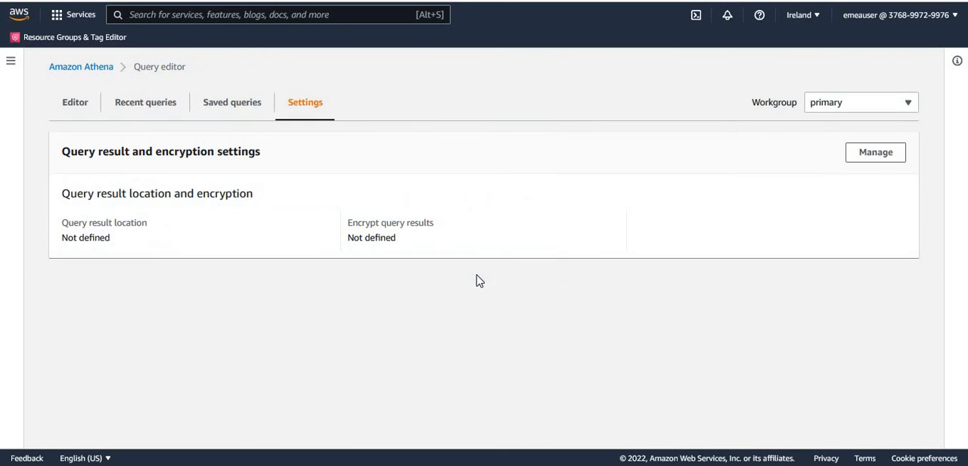
{"action": "left_click", "coordinate": [877, 155]}
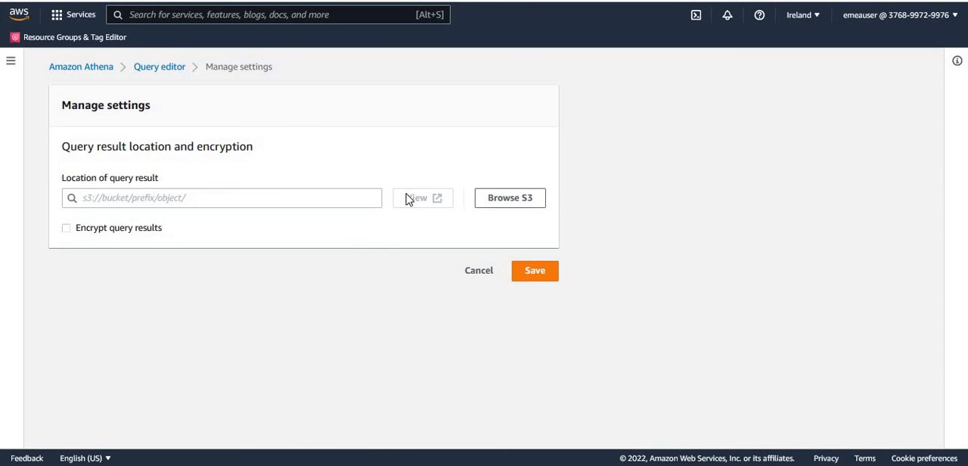
{"action": "left_click", "coordinate": [495, 201]}
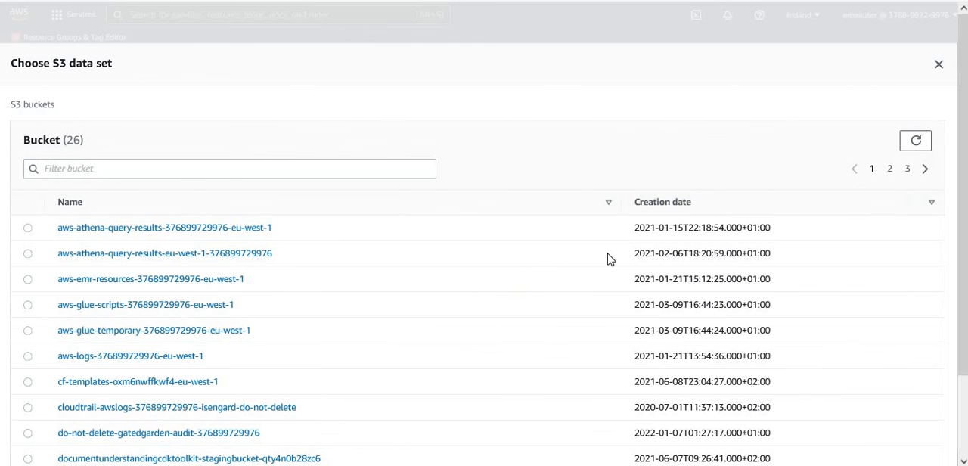
{"action": "left_click", "coordinate": [890, 169]}
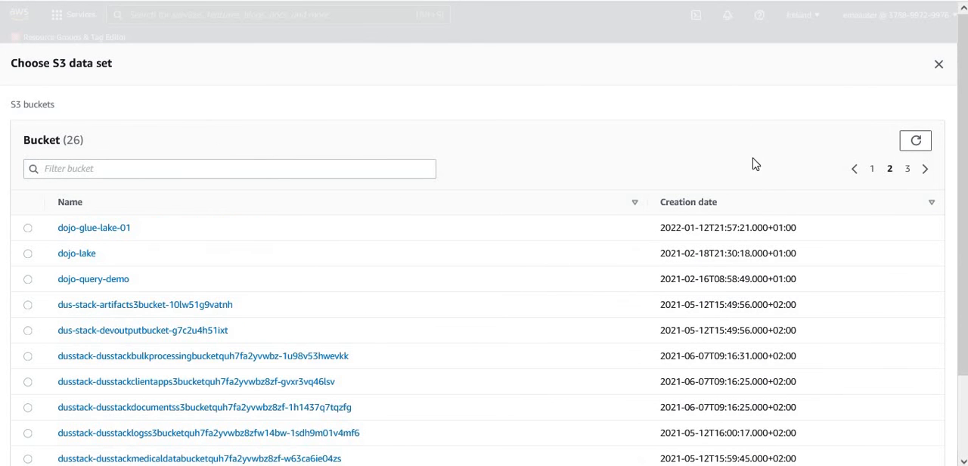
{"action": "left_click", "coordinate": [112, 228]}
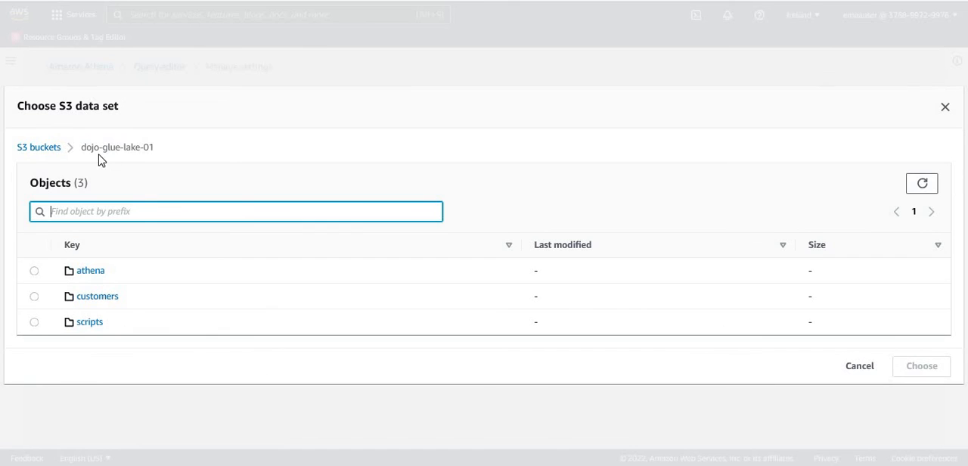
{"action": "left_click", "coordinate": [34, 271]}
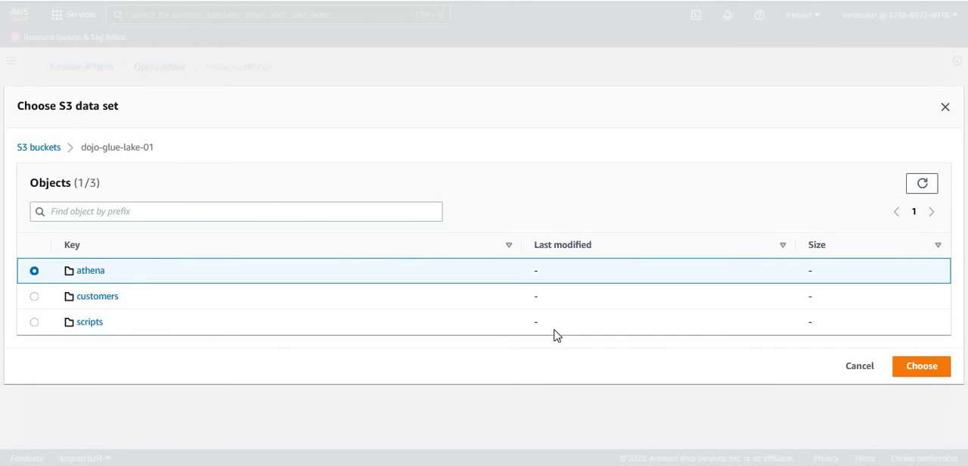
{"action": "left_click", "coordinate": [923, 367]}
{"action": "left_click", "coordinate": [551, 276]}
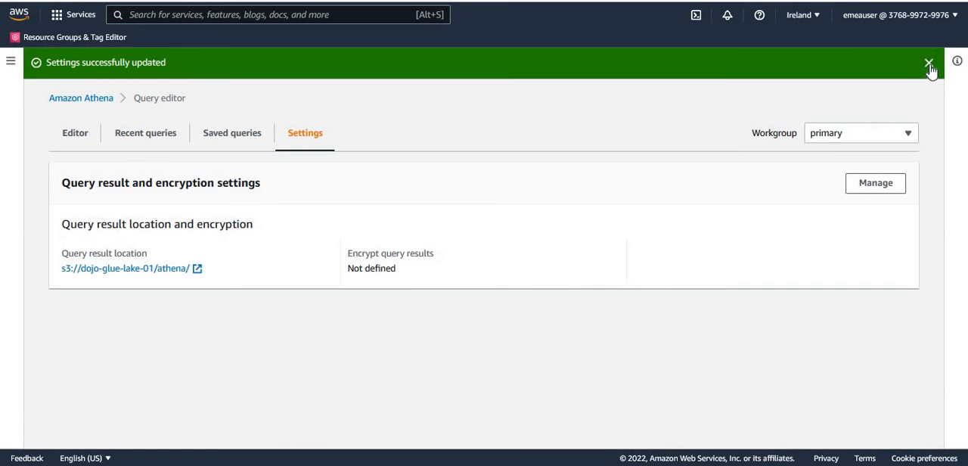
{"action": "left_click", "coordinate": [929, 63]}
Switch emeauser's workgroup to AmazonAthenaLakeFormation and dismiss the notification.
{"action": "left_click", "coordinate": [888, 107]}
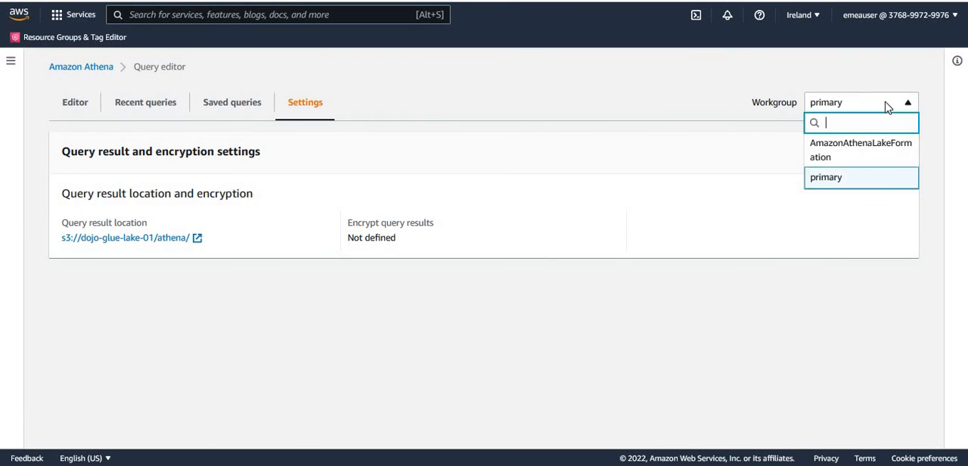
{"action": "left_click", "coordinate": [868, 154]}
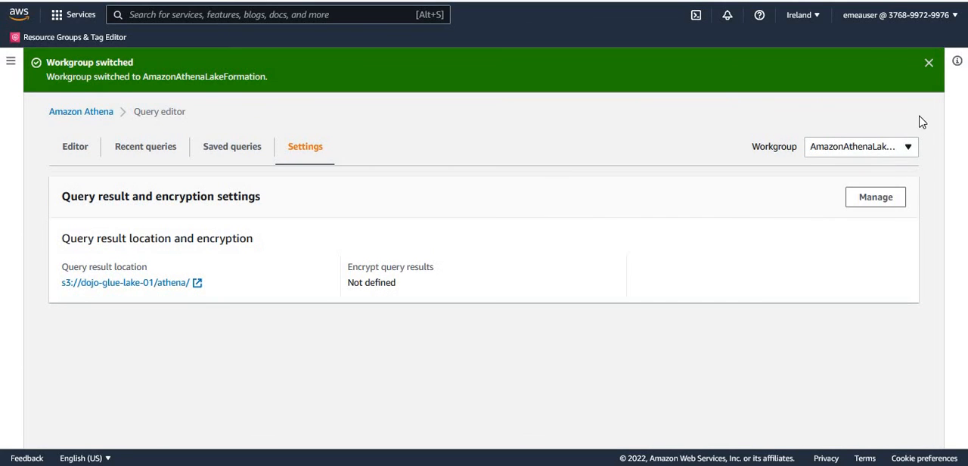
{"action": "left_click", "coordinate": [929, 65]}
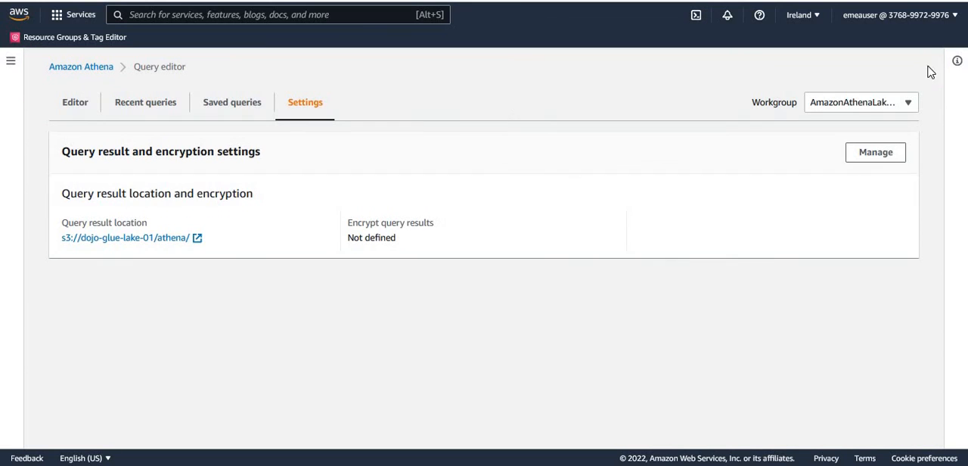
Return to emeauser's query editor and expand the customers table to check which columns are accessible.
{"action": "left_click", "coordinate": [76, 110]}
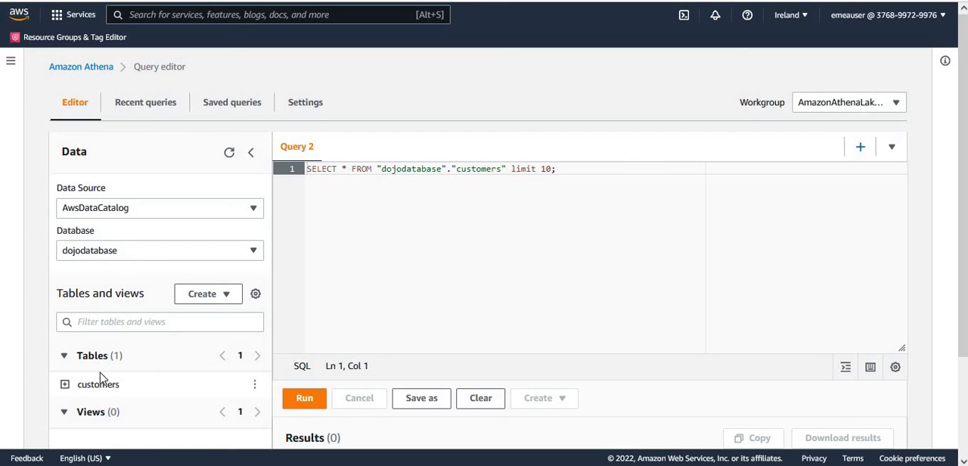
{"action": "left_click", "coordinate": [65, 386]}
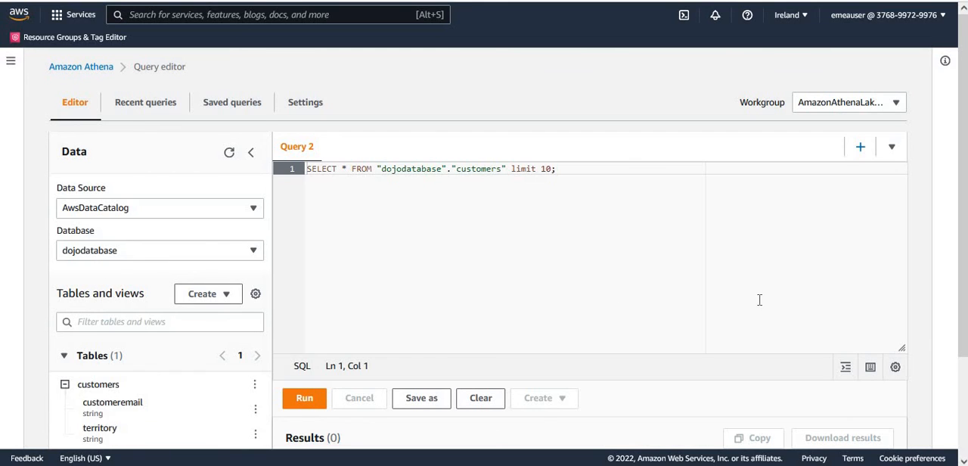
{"action": "scroll", "coordinate": [962, 297], "scroll_direction": "down", "scroll_amount": 1}
{"action": "left_click_drag", "start_coordinate": [962, 325], "coordinate": [951, 352]}
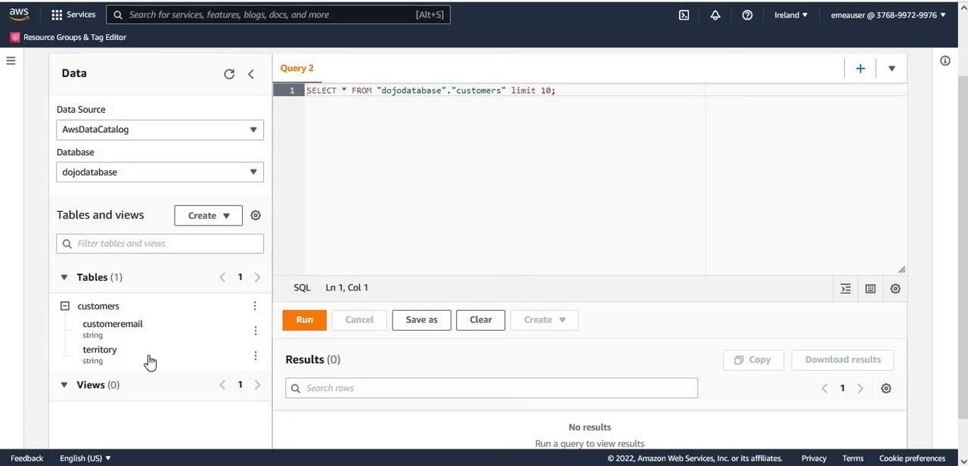
Run the SELECT query on the dojodatabase customers table with limit 10 as emeauser and review the returned rows.
{"action": "left_click", "coordinate": [601, 210]}
{"action": "left_click", "coordinate": [314, 323]}
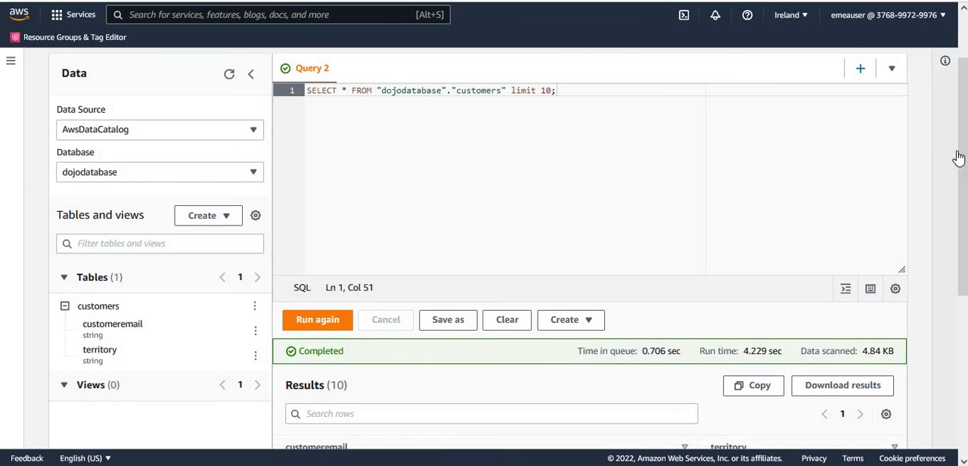
{"action": "left_click_drag", "start_coordinate": [958, 157], "coordinate": [959, 312]}
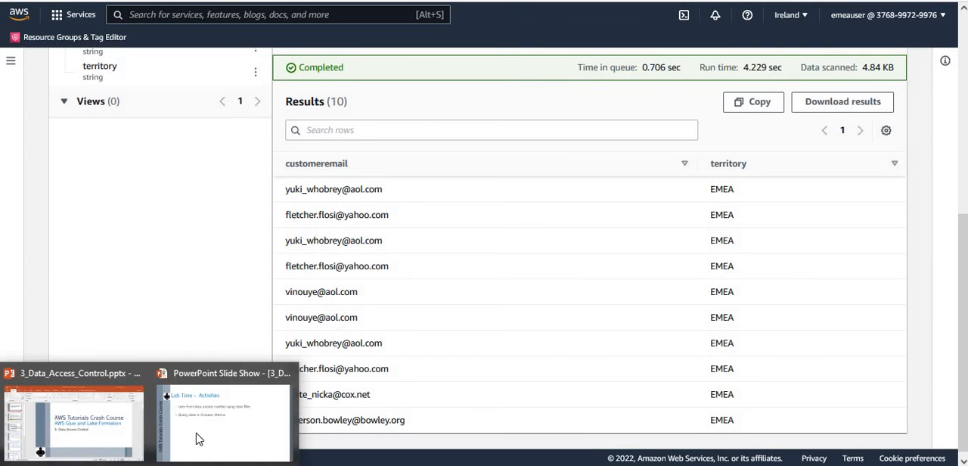
Switch to the running PowerPoint slide show of the 3_Data_Access_Control presentation.
{"action": "left_click", "coordinate": [198, 438]}
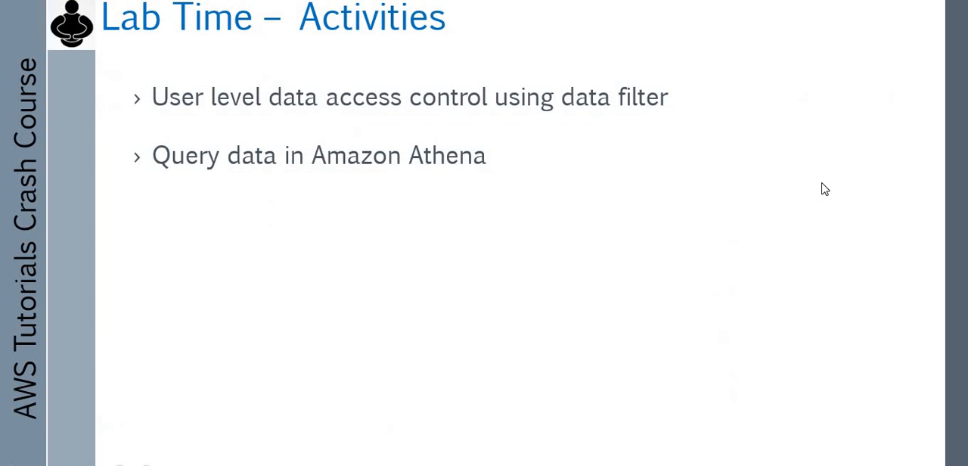